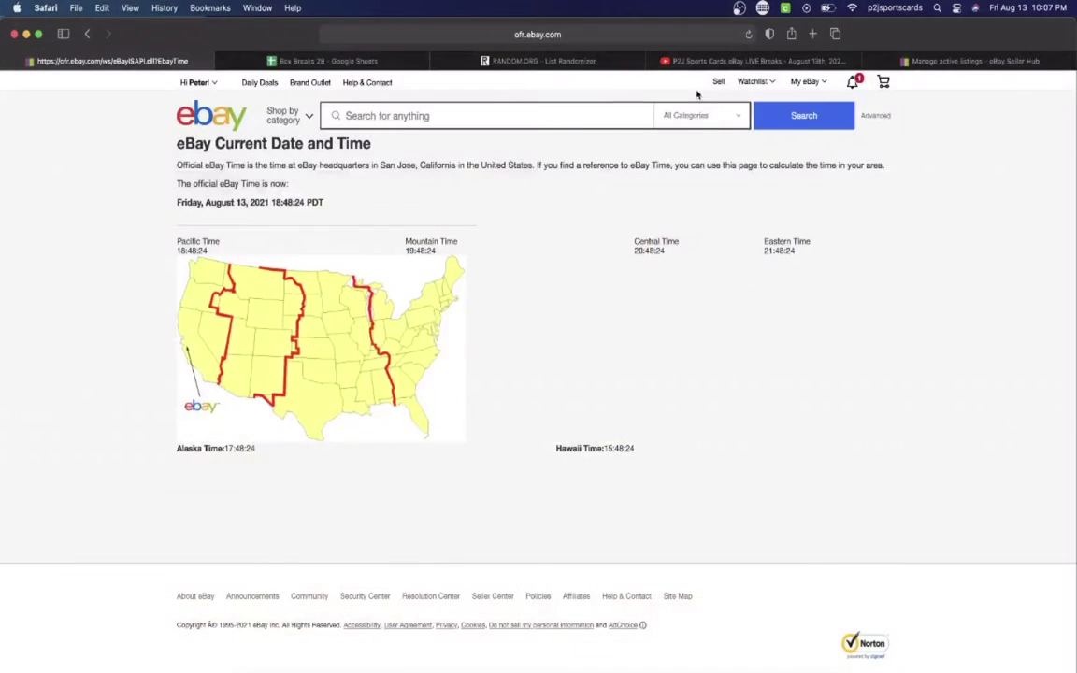
Refresh the eBay official time page to get the current date and time
{"action": "left_click", "coordinate": [748, 35]}
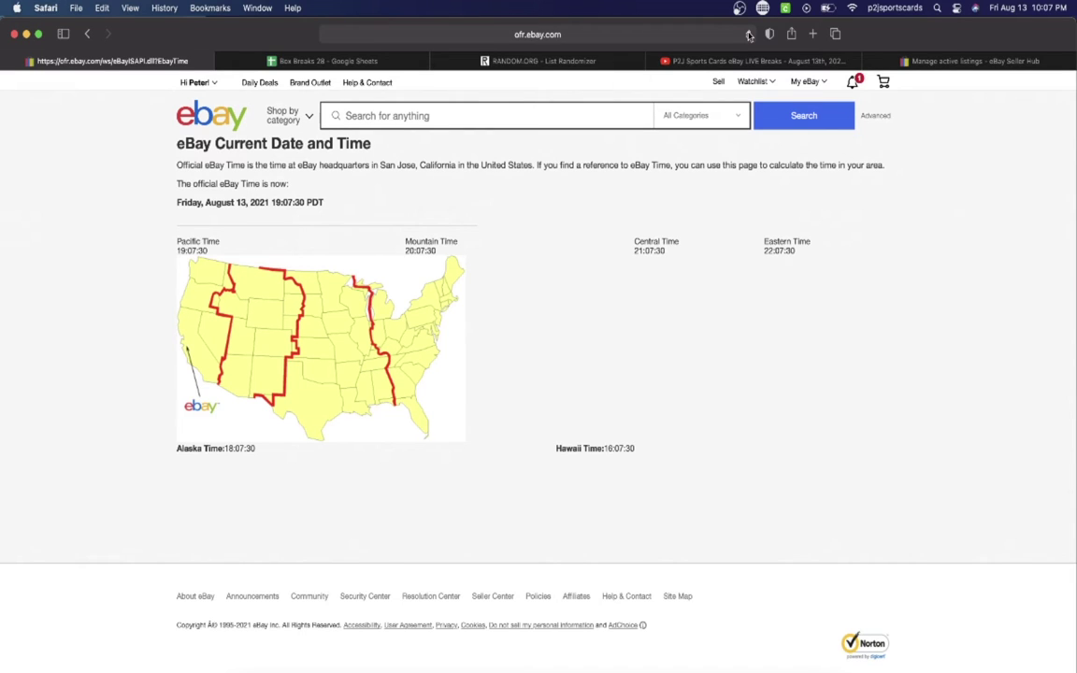
Switch to the Box Breaks 28 Google Sheet and review each participant's username and spot count in columns C and D, down to row 32
{"action": "left_click", "coordinate": [274, 61]}
{"action": "left_click", "coordinate": [269, 177]}
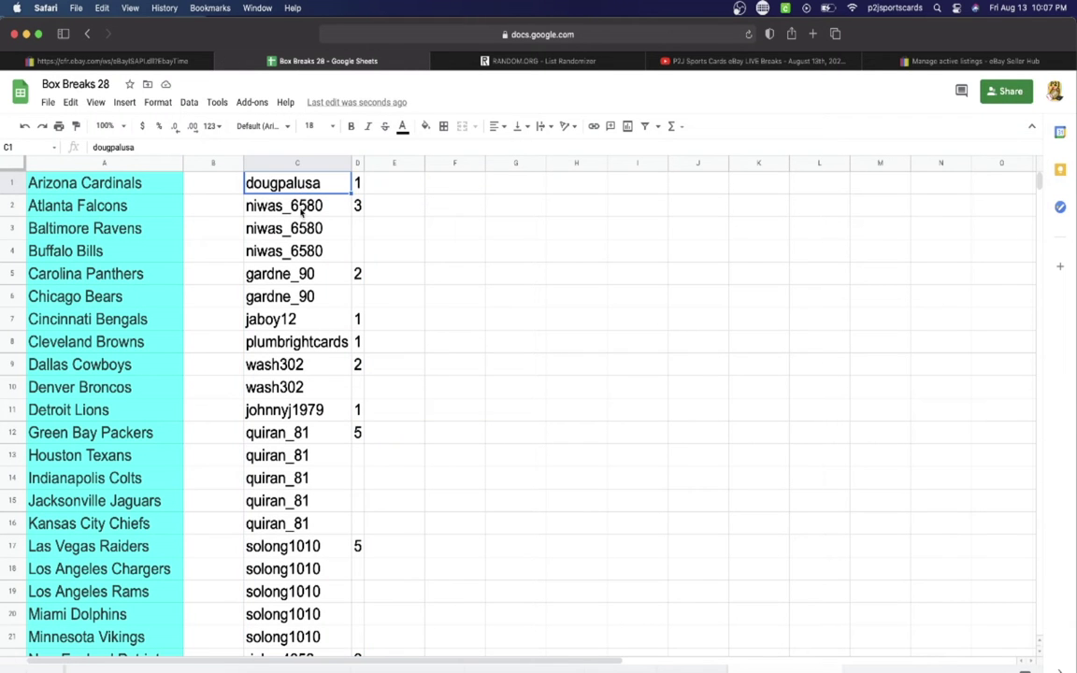
{"action": "left_click", "coordinate": [301, 209]}
{"action": "left_click", "coordinate": [318, 274]}
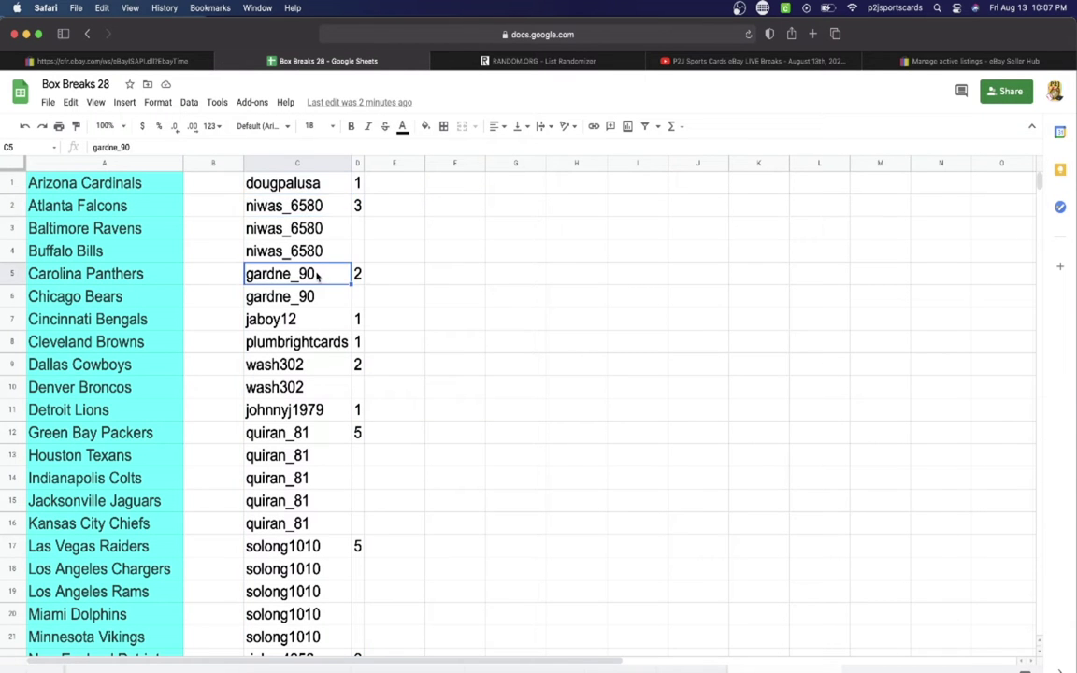
{"action": "scroll", "coordinate": [318, 273], "scroll_direction": "down", "scroll_amount": 2}
{"action": "left_click", "coordinate": [315, 276]}
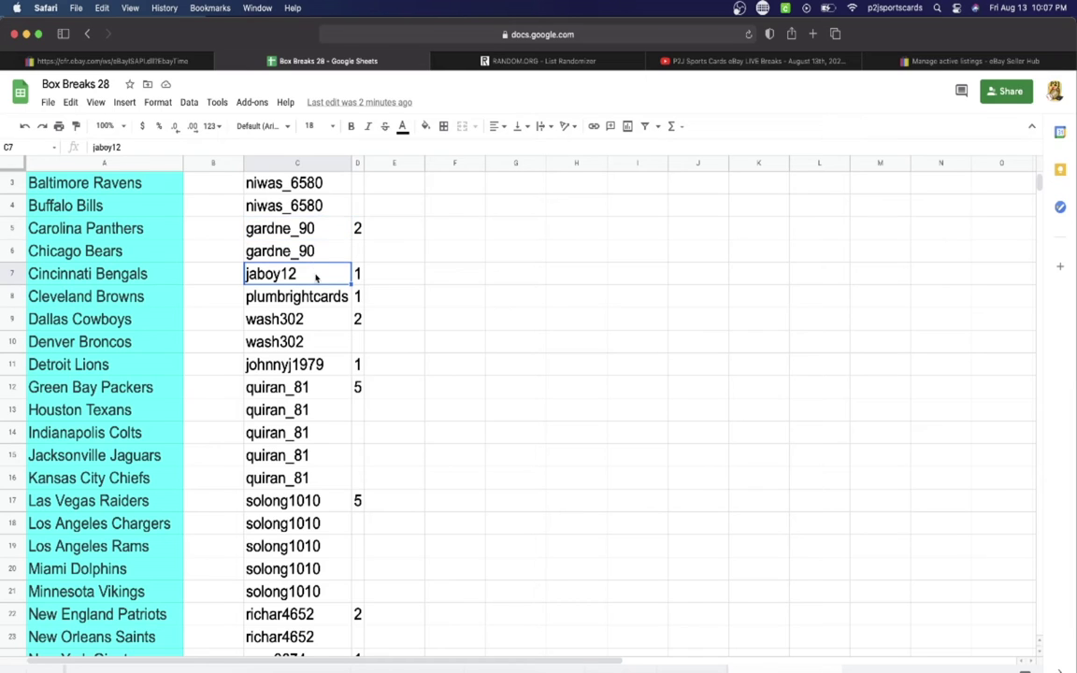
{"action": "scroll", "coordinate": [316, 276], "scroll_direction": "down", "scroll_amount": 1}
{"action": "left_click", "coordinate": [316, 274]}
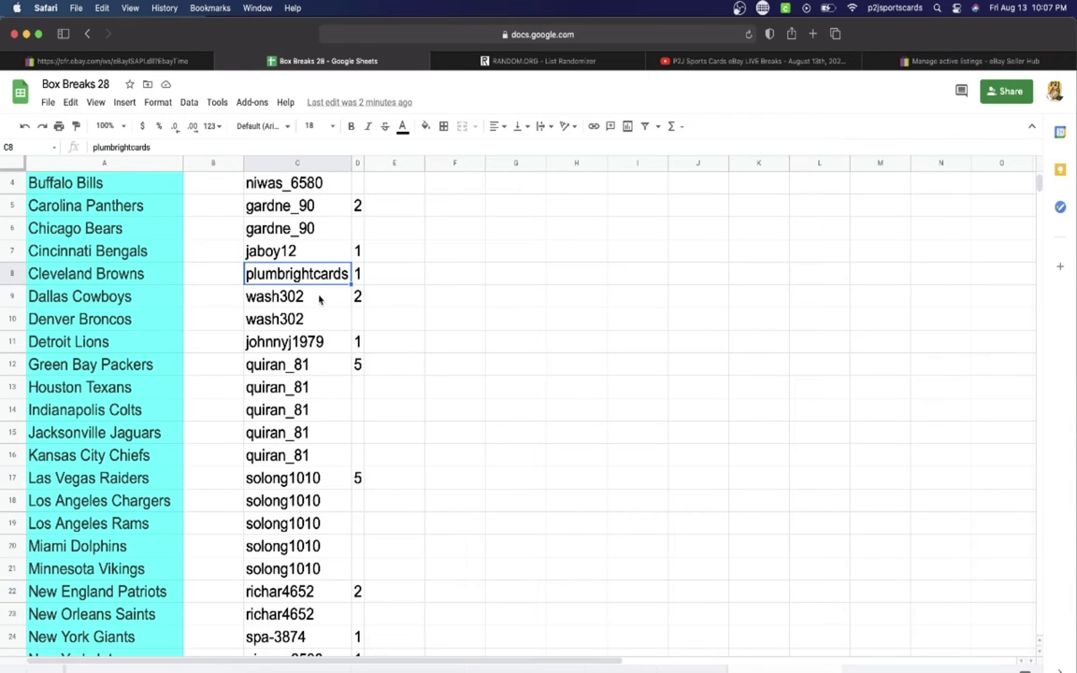
{"action": "left_click", "coordinate": [318, 298]}
{"action": "scroll", "coordinate": [319, 280], "scroll_direction": "down", "scroll_amount": 2}
{"action": "left_click", "coordinate": [320, 290]}
{"action": "scroll", "coordinate": [320, 238], "scroll_direction": "down", "scroll_amount": 2}
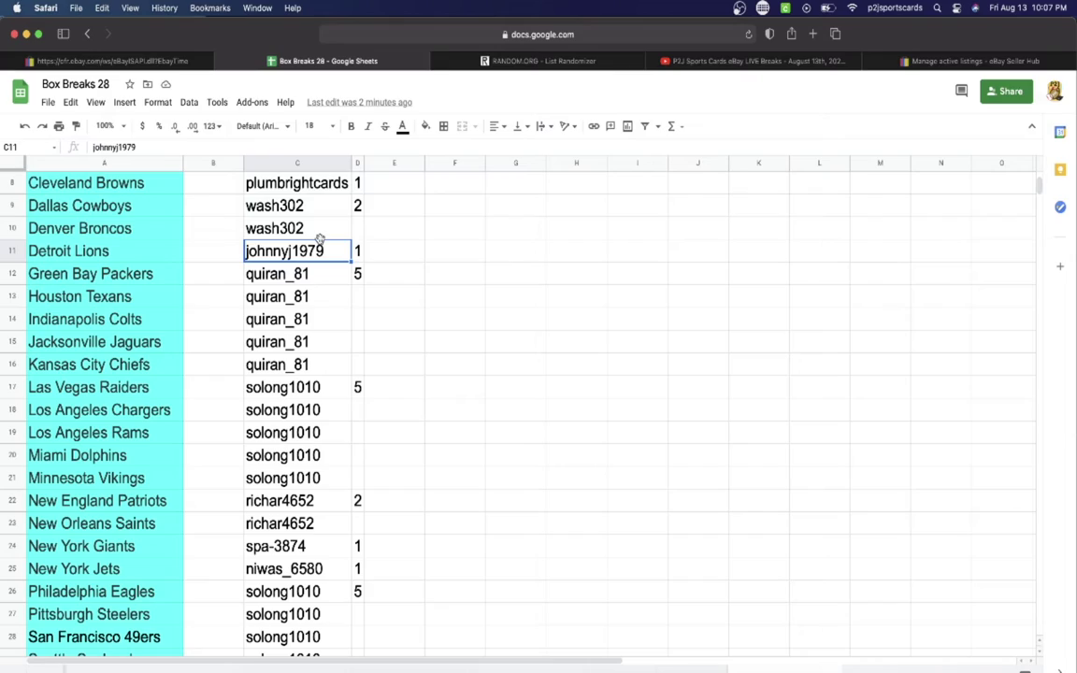
{"action": "key", "text": "Down"}
{"action": "scroll", "coordinate": [316, 227], "scroll_direction": "down", "scroll_amount": 3}
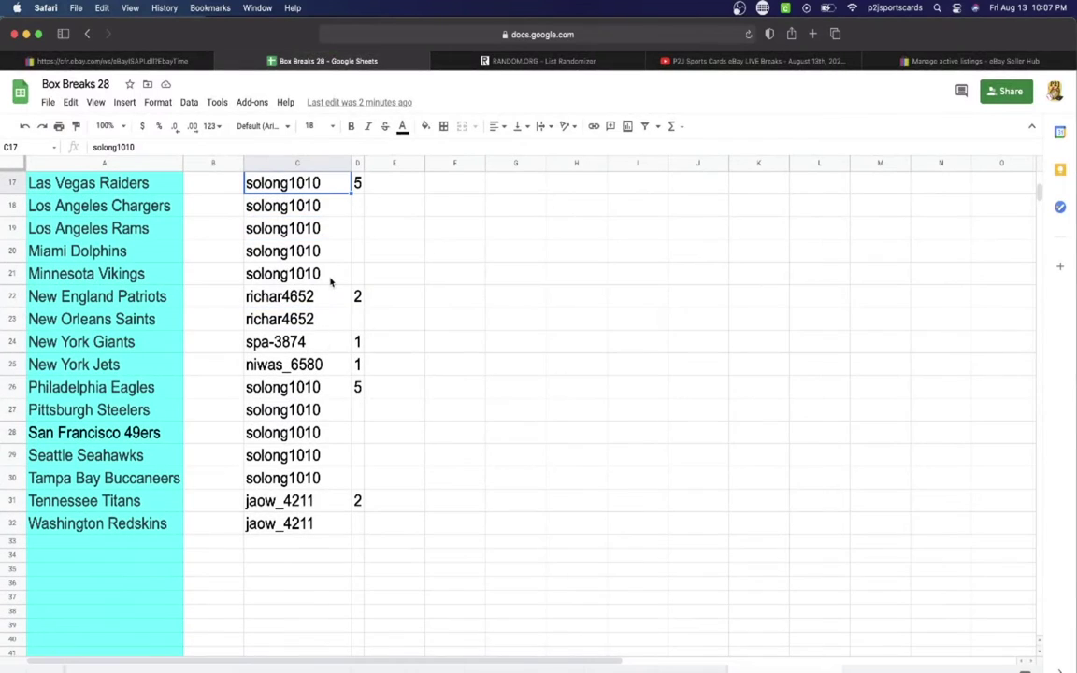
{"action": "left_click", "coordinate": [319, 297]}
{"action": "left_click", "coordinate": [315, 342]}
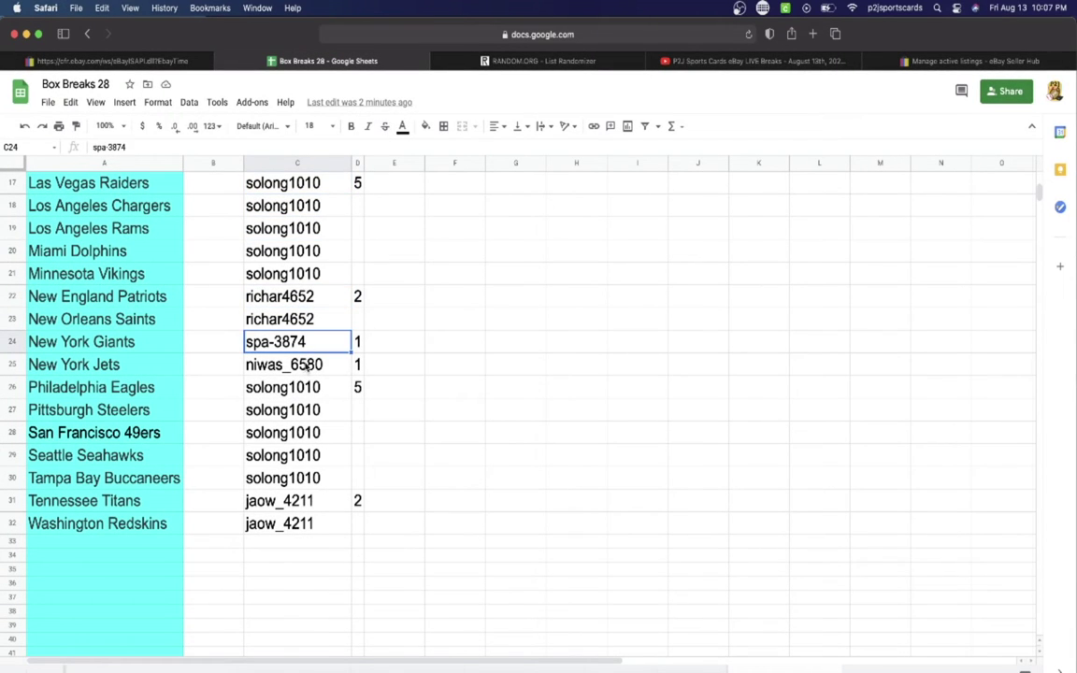
{"action": "left_click", "coordinate": [308, 366]}
{"action": "left_click", "coordinate": [281, 387]}
{"action": "scroll", "coordinate": [300, 412], "scroll_direction": "down", "scroll_amount": 2}
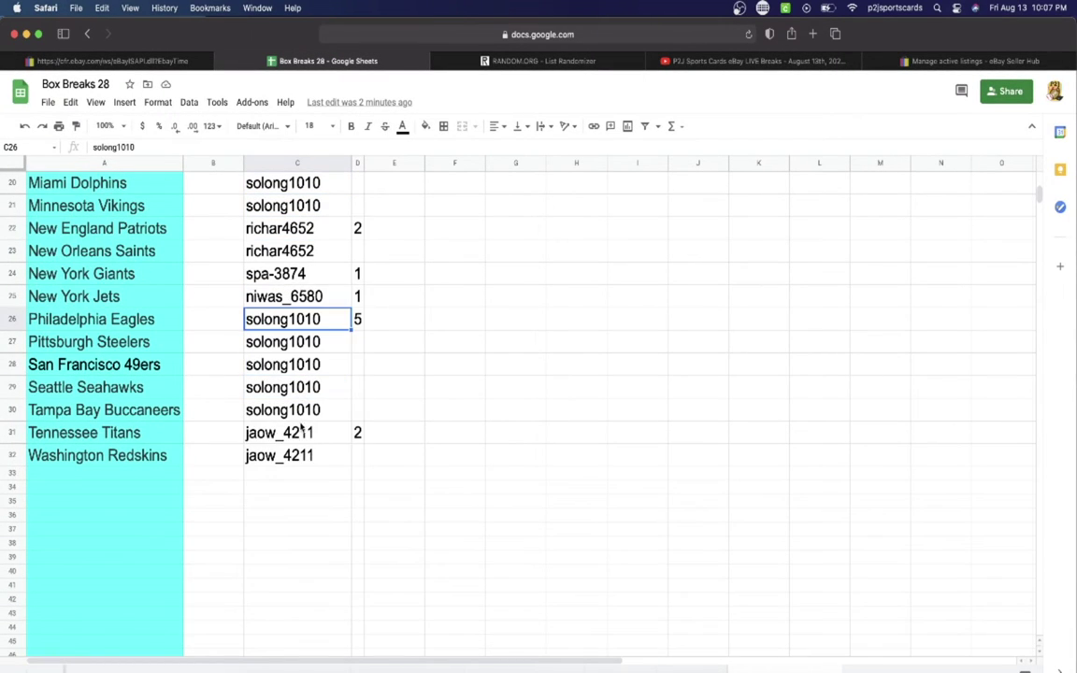
{"action": "left_click", "coordinate": [301, 427]}
{"action": "scroll", "coordinate": [300, 373], "scroll_direction": "up", "scroll_amount": 8}
Copy the participant usernames from column C and paste them into the RANDOM.ORG List Randomizer's item list
{"action": "left_click", "coordinate": [293, 162]}
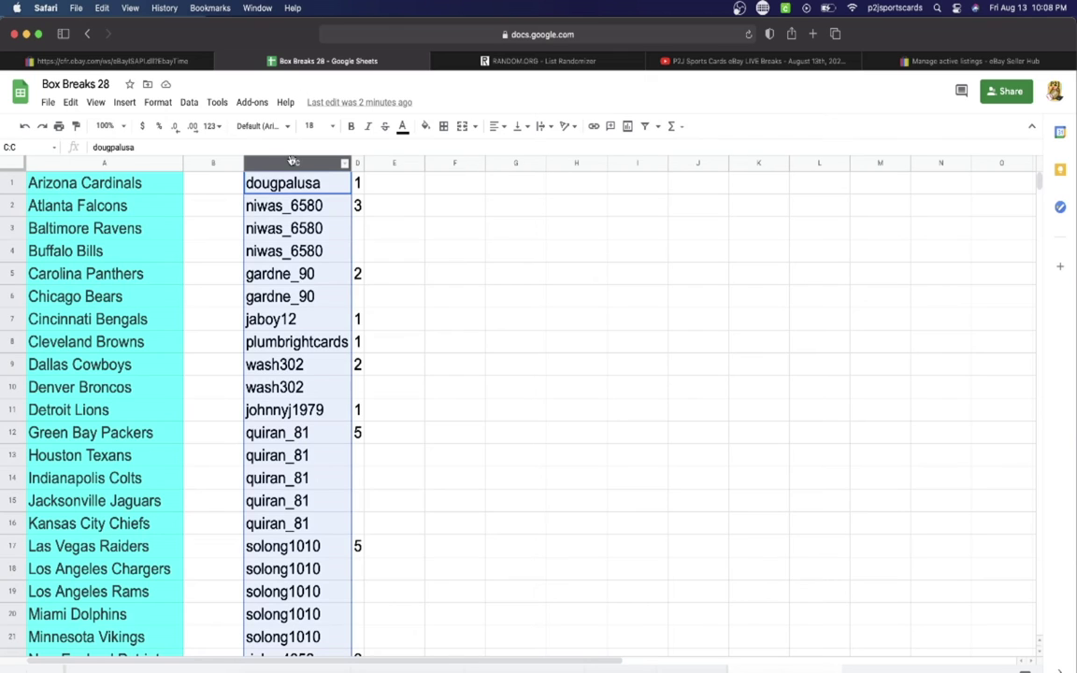
{"action": "scroll", "coordinate": [299, 374], "scroll_direction": "down", "scroll_amount": 5}
{"action": "scroll", "coordinate": [299, 374], "scroll_direction": "up", "scroll_amount": 5}
{"action": "left_click", "coordinate": [540, 61]}
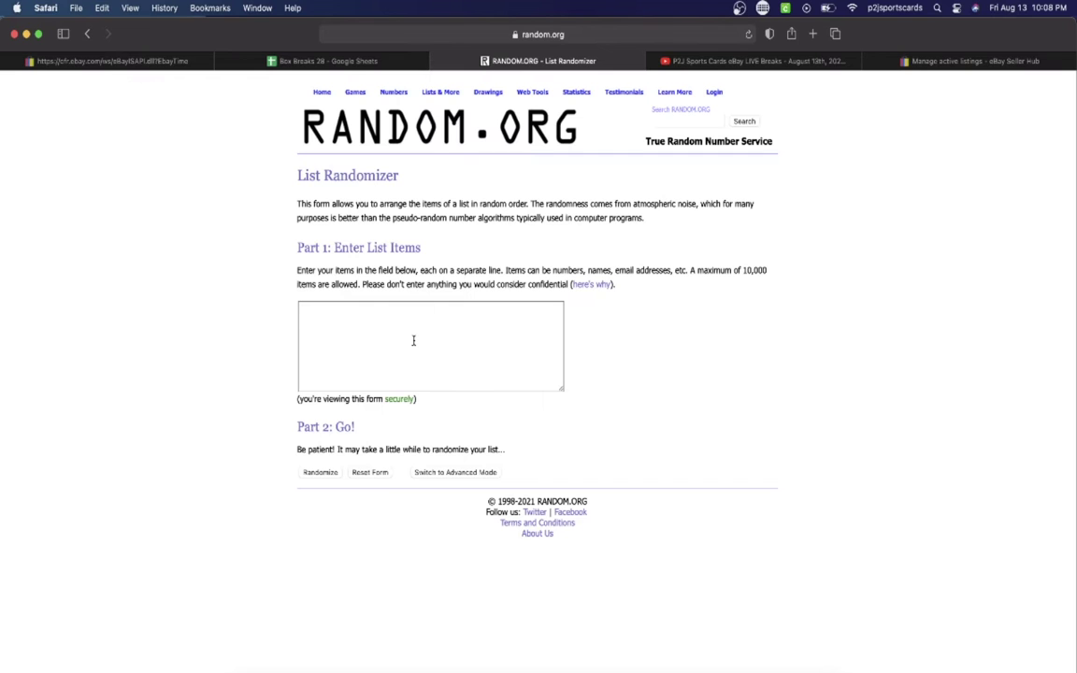
{"action": "left_click", "coordinate": [413, 340]}
{"action": "key", "text": "super+v"}
{"action": "scroll", "coordinate": [413, 340], "scroll_direction": "up", "scroll_amount": 5}
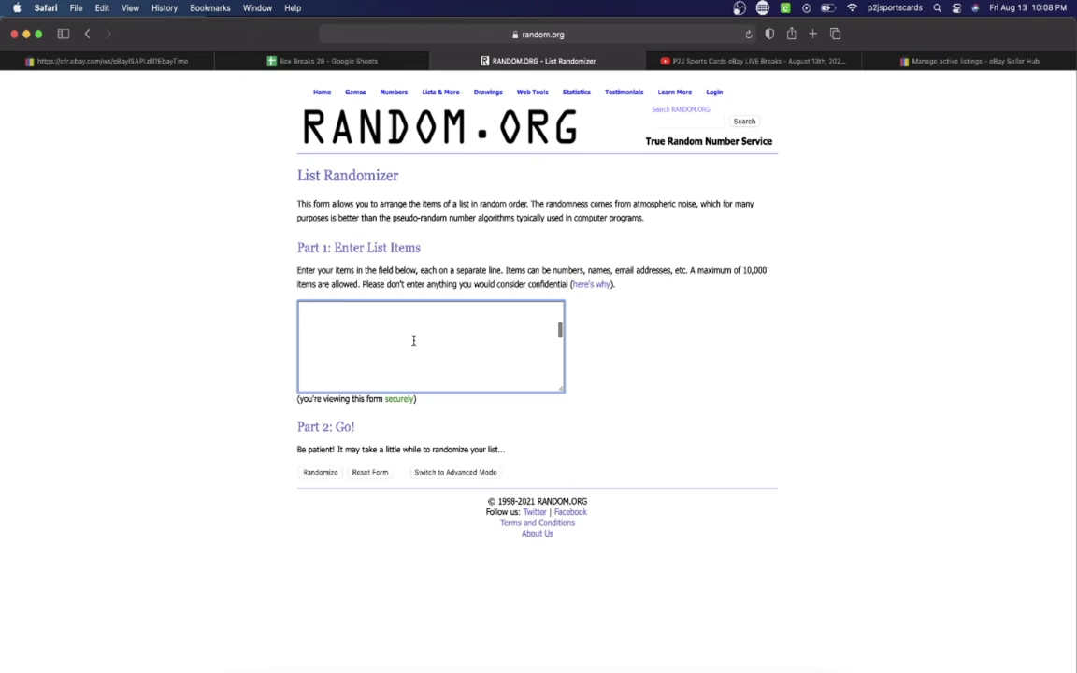
{"action": "scroll", "coordinate": [414, 340], "scroll_direction": "down", "scroll_amount": 8}
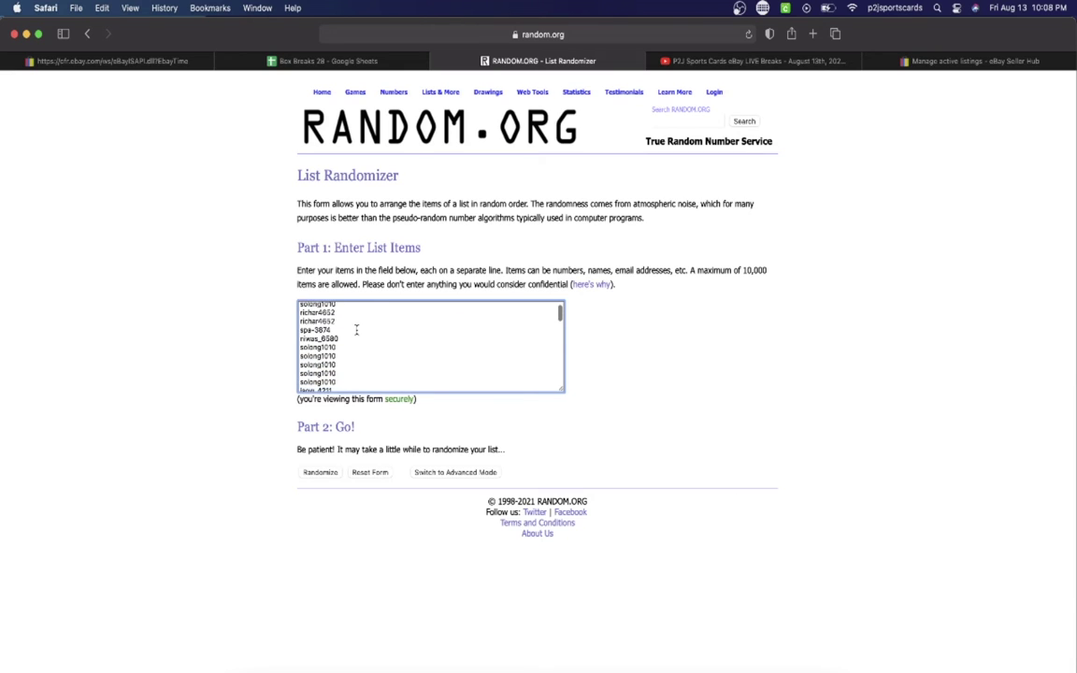
{"action": "scroll", "coordinate": [356, 330], "scroll_direction": "down", "scroll_amount": 5}
Randomize the participant list seven times in a row
{"action": "left_click", "coordinate": [319, 472]}
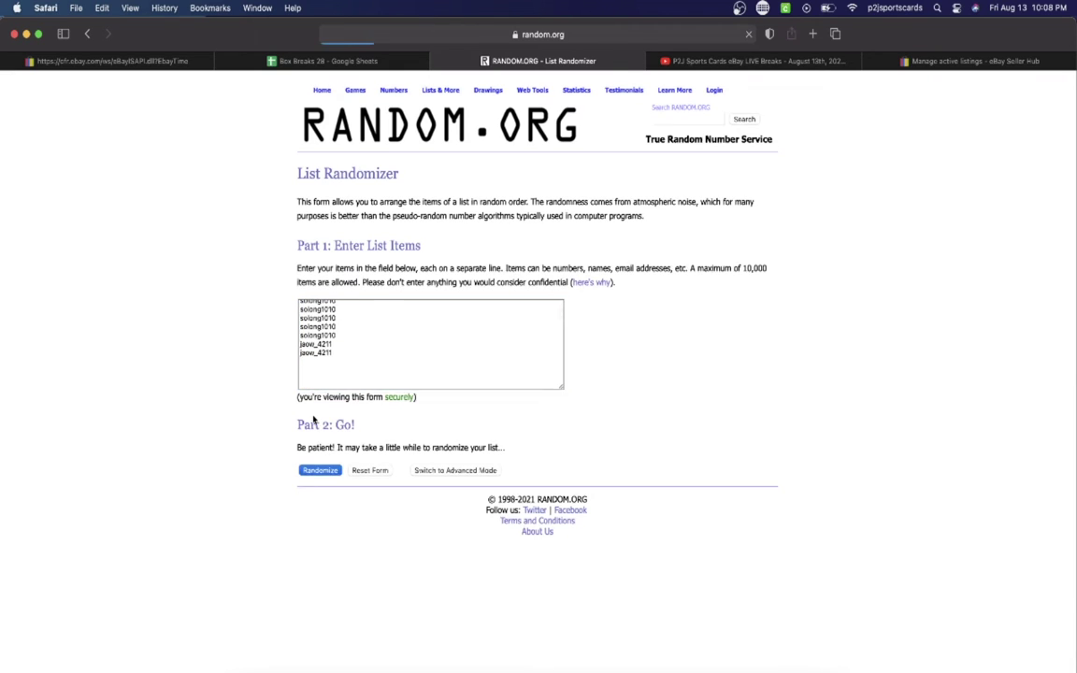
{"action": "left_click", "coordinate": [310, 542]}
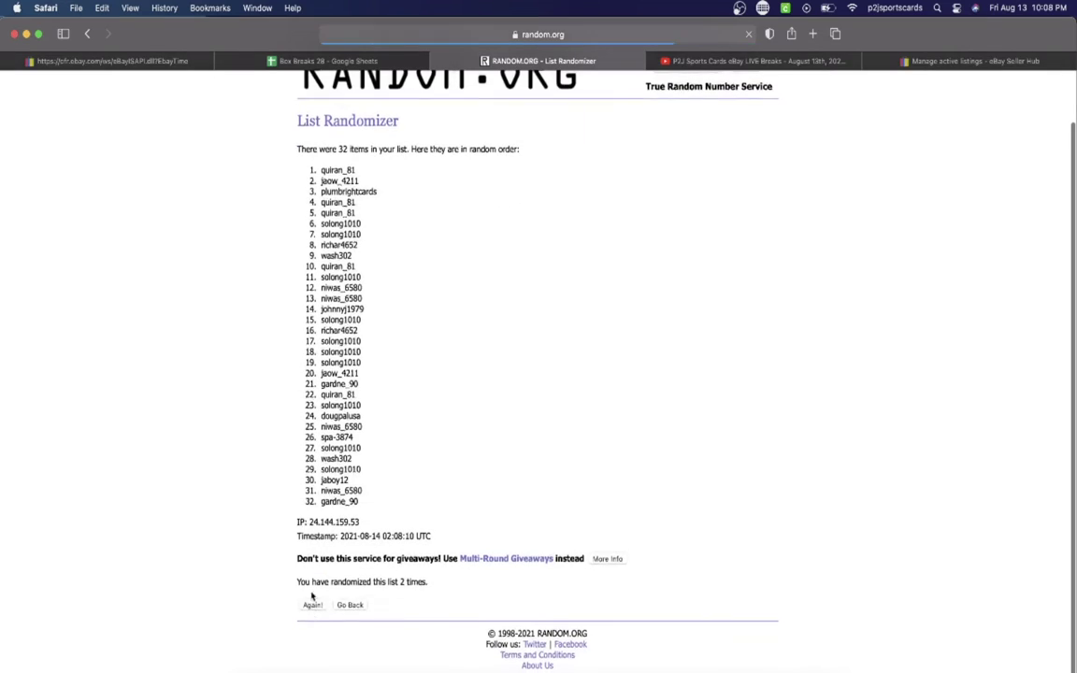
{"action": "left_click", "coordinate": [312, 604]}
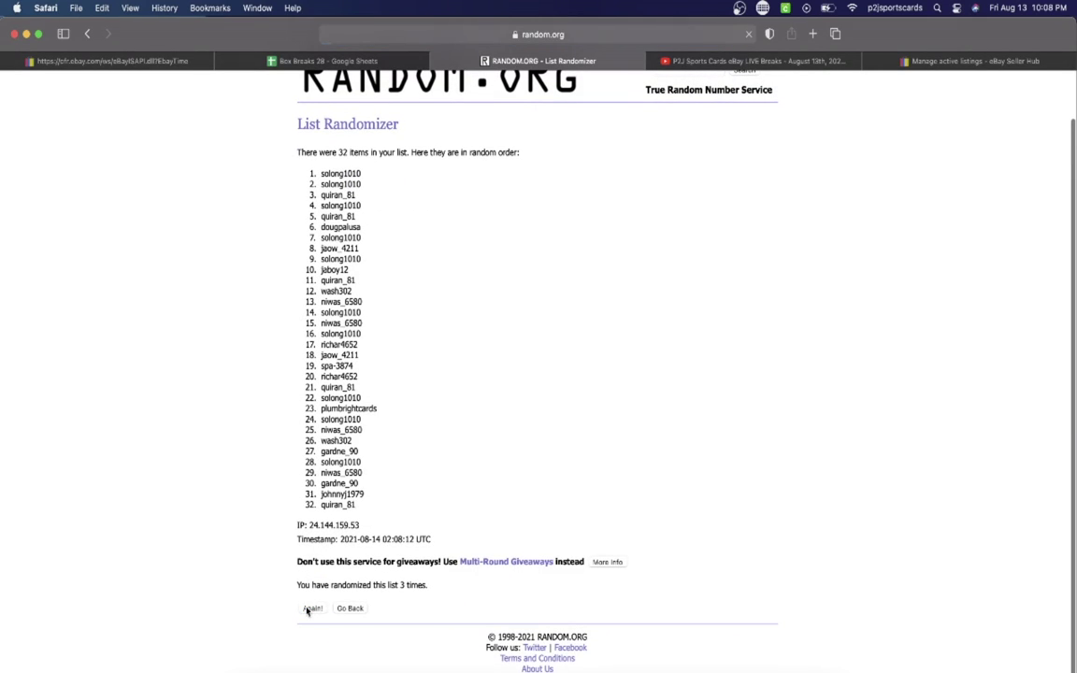
{"action": "left_click", "coordinate": [309, 608]}
{"action": "left_click", "coordinate": [309, 627]}
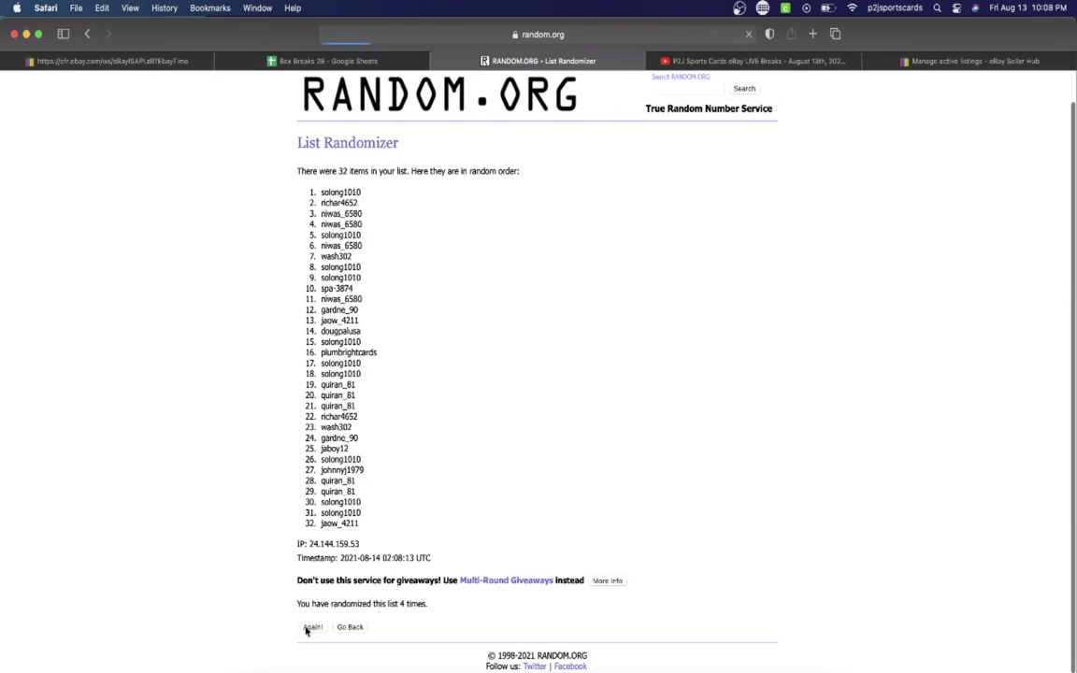
{"action": "left_click", "coordinate": [311, 605]}
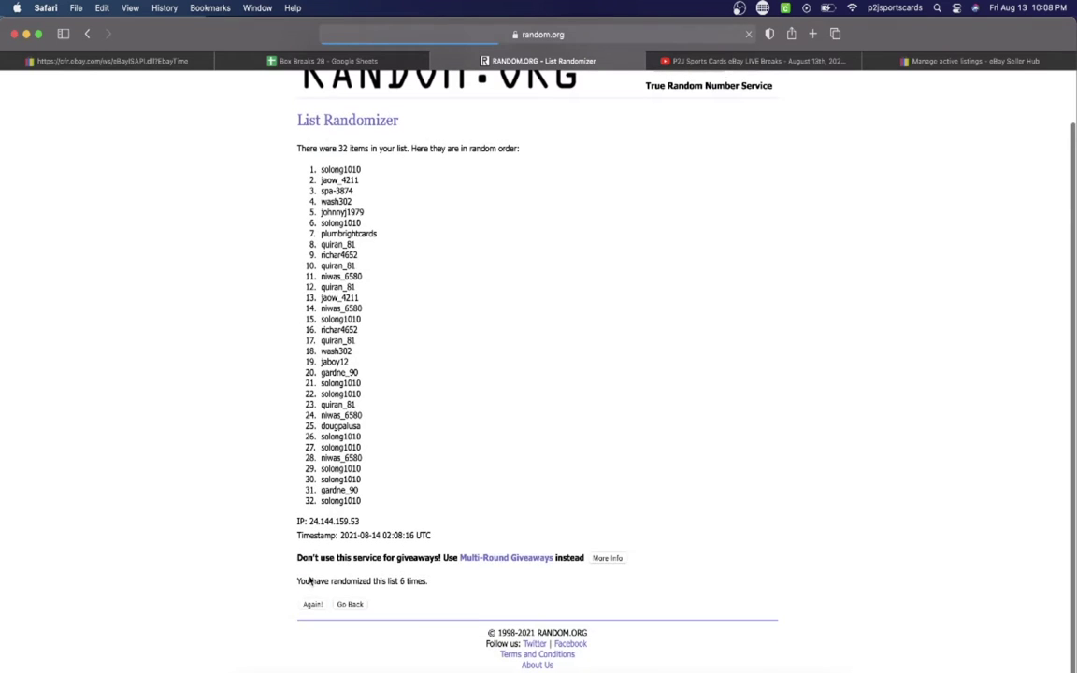
{"action": "left_click", "coordinate": [311, 604]}
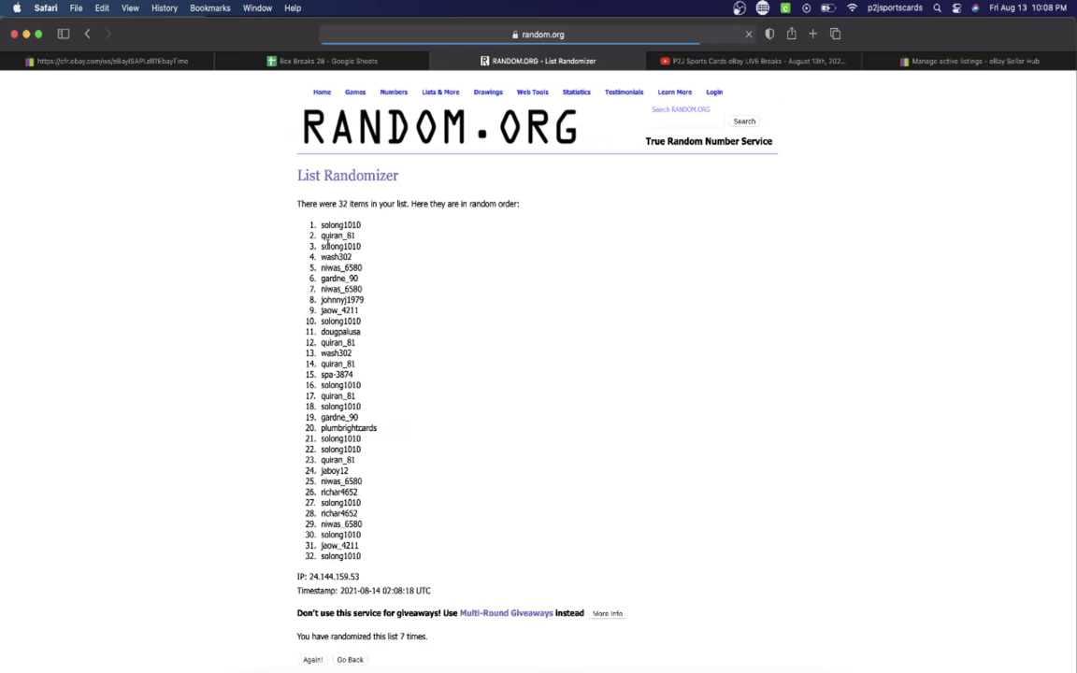
Copy all 32 usernames of the final random order and paste them into column B of the Box Breaks 28 sheet, starting at B1
{"action": "left_click_drag", "start_coordinate": [320, 224], "coordinate": [413, 567]}
{"action": "key", "text": "super+c"}
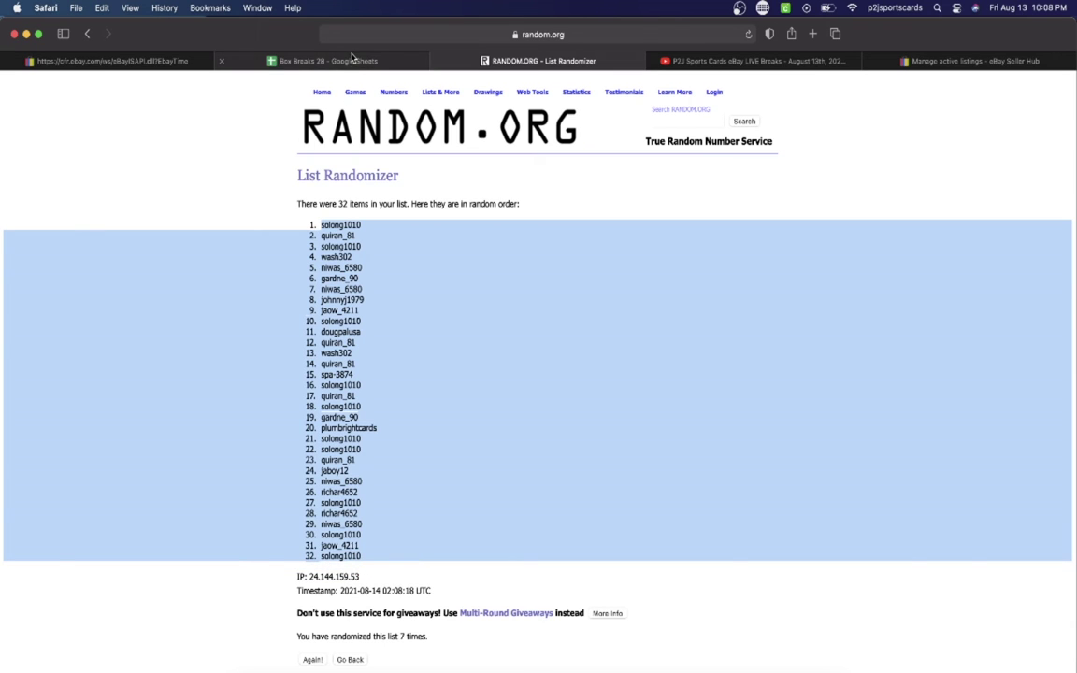
{"action": "left_click", "coordinate": [352, 58]}
{"action": "key", "text": "super+v"}
Set the pasted usernames in column B to font size 18 and widen the column to fit its contents
{"action": "left_click", "coordinate": [334, 126]}
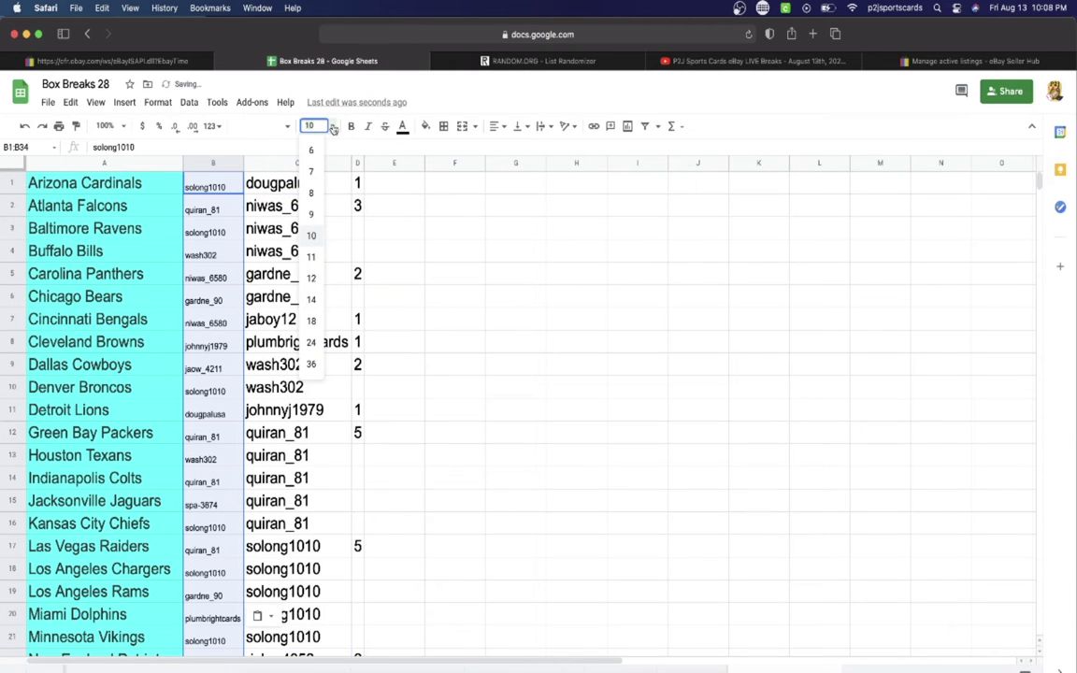
{"action": "left_click", "coordinate": [311, 321]}
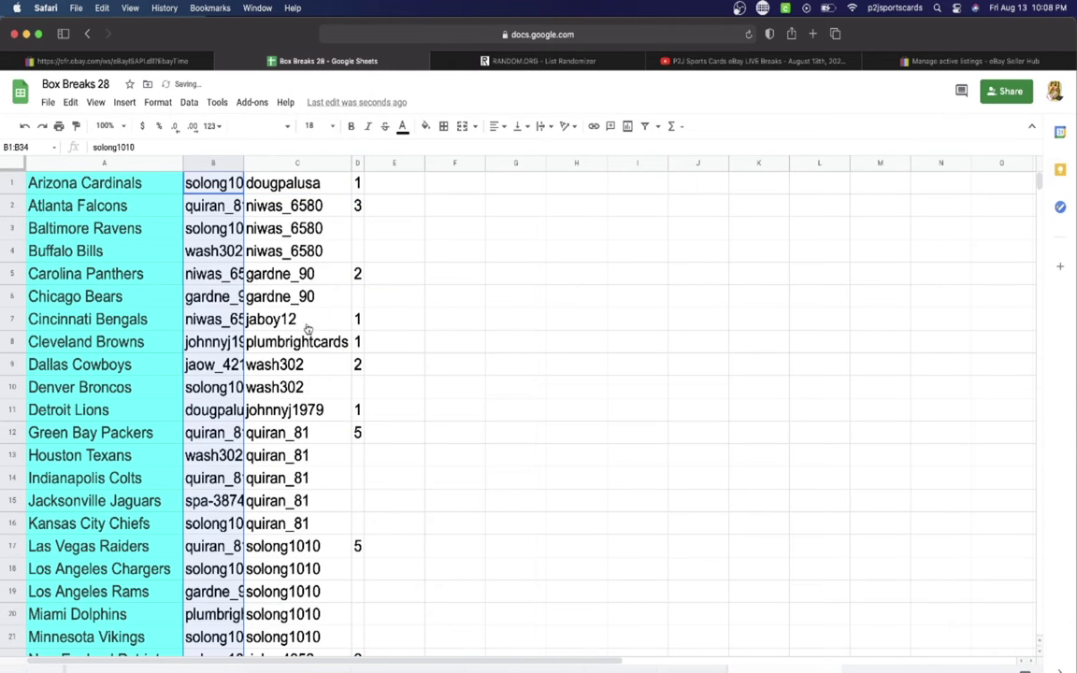
{"action": "double_click", "coordinate": [243, 162]}
{"action": "scroll", "coordinate": [220, 177], "scroll_direction": "down", "scroll_amount": 5}
{"action": "scroll", "coordinate": [222, 184], "scroll_direction": "up", "scroll_amount": 5}
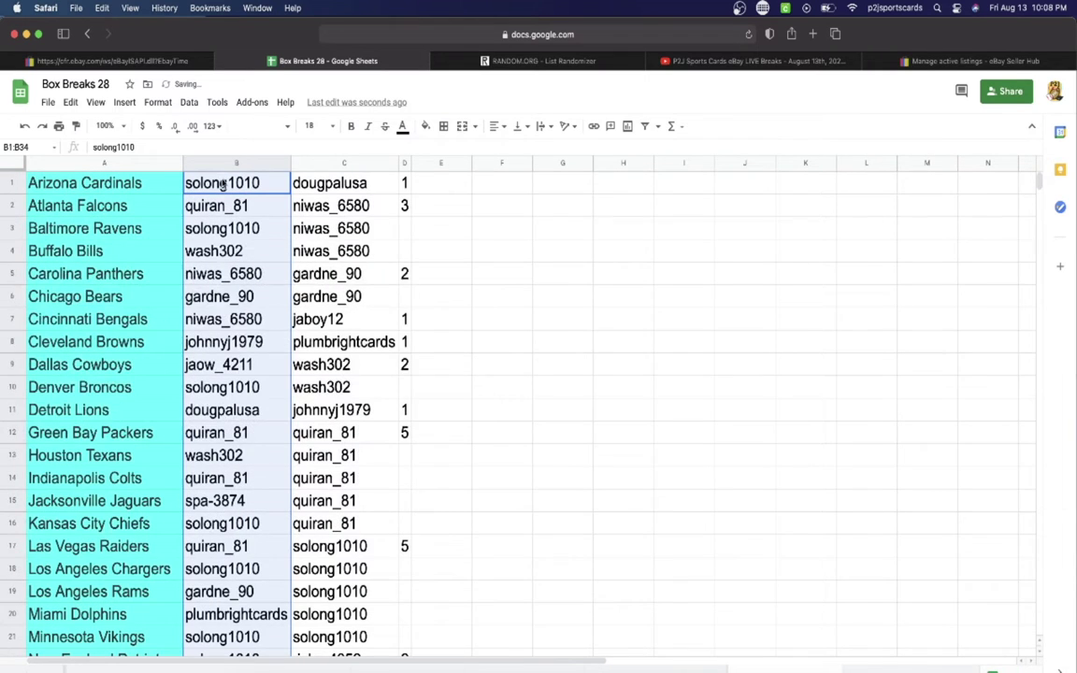
Review the team assignments row by row in column B, from the Arizona Cardinals in row 1 through the Washington Redskins in row 32
{"action": "left_click", "coordinate": [222, 185]}
{"action": "key", "text": "Down"}
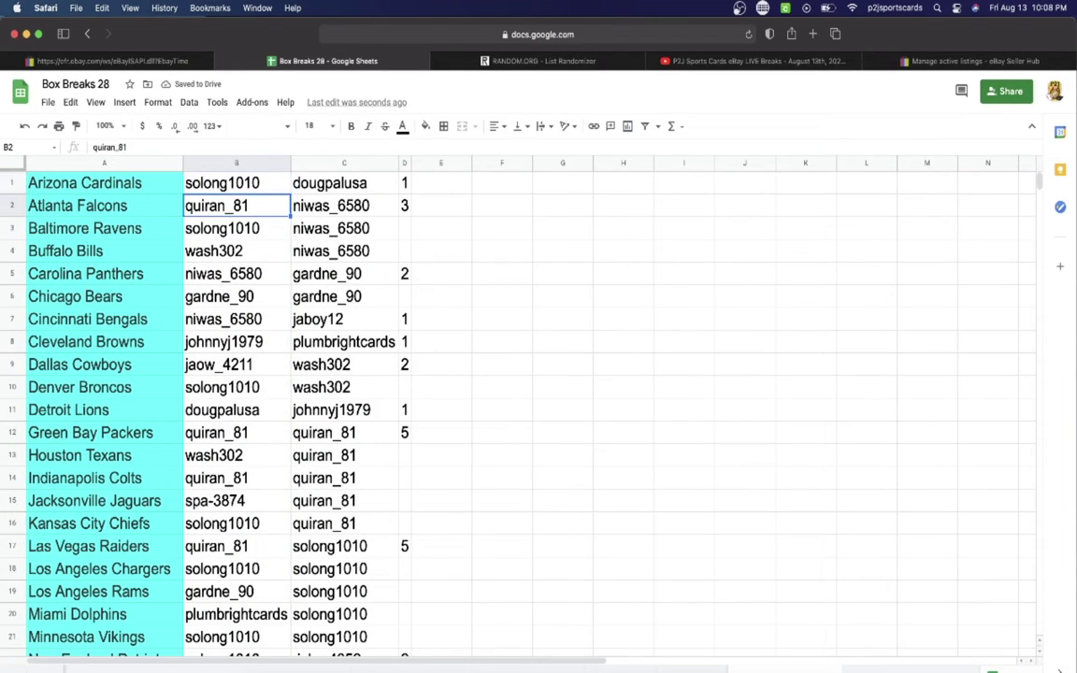
{"action": "key", "text": "Down"}
{"action": "key", "text": "Down"}
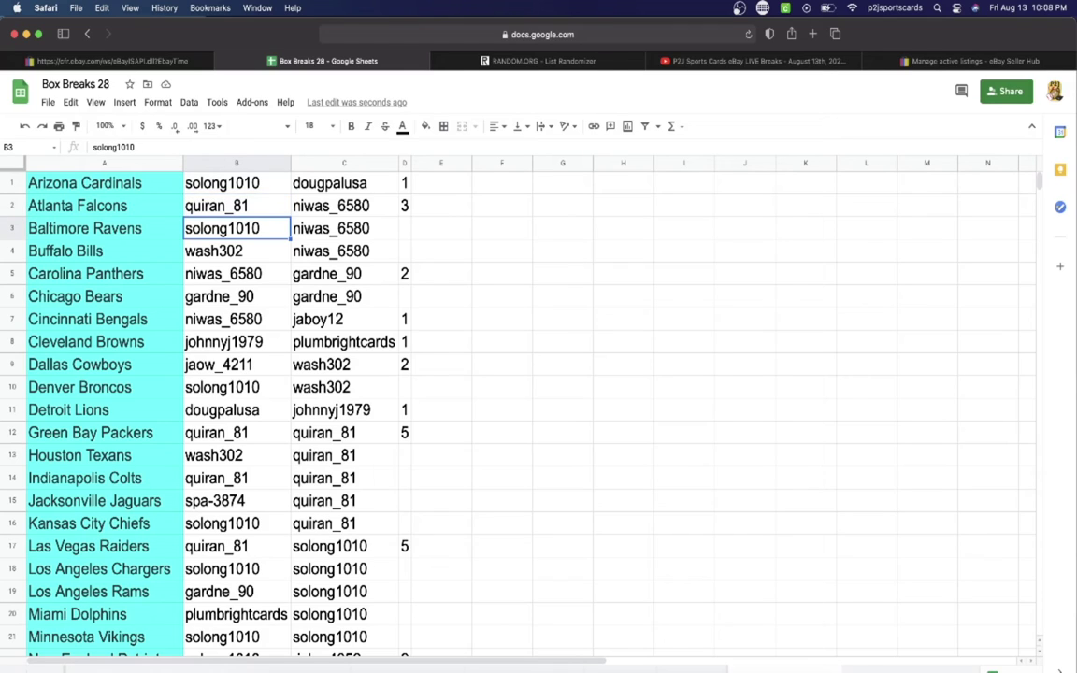
{"action": "key", "text": "Down"}
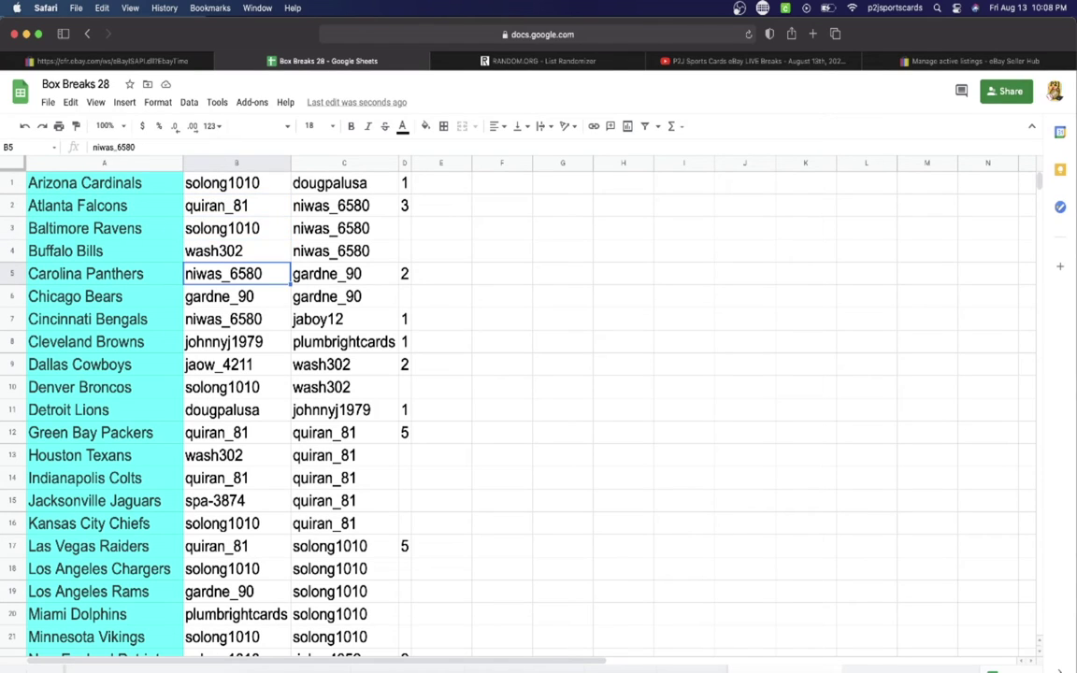
{"action": "key", "text": "Down"}
{"action": "key", "text": "Down"}
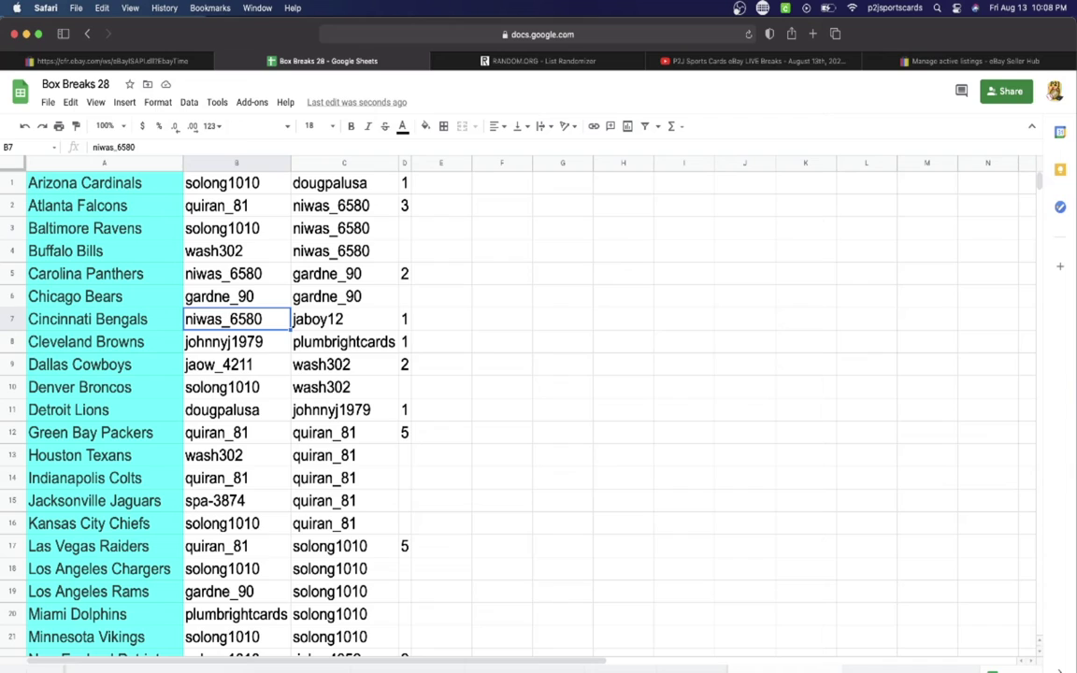
{"action": "key", "text": "Down"}
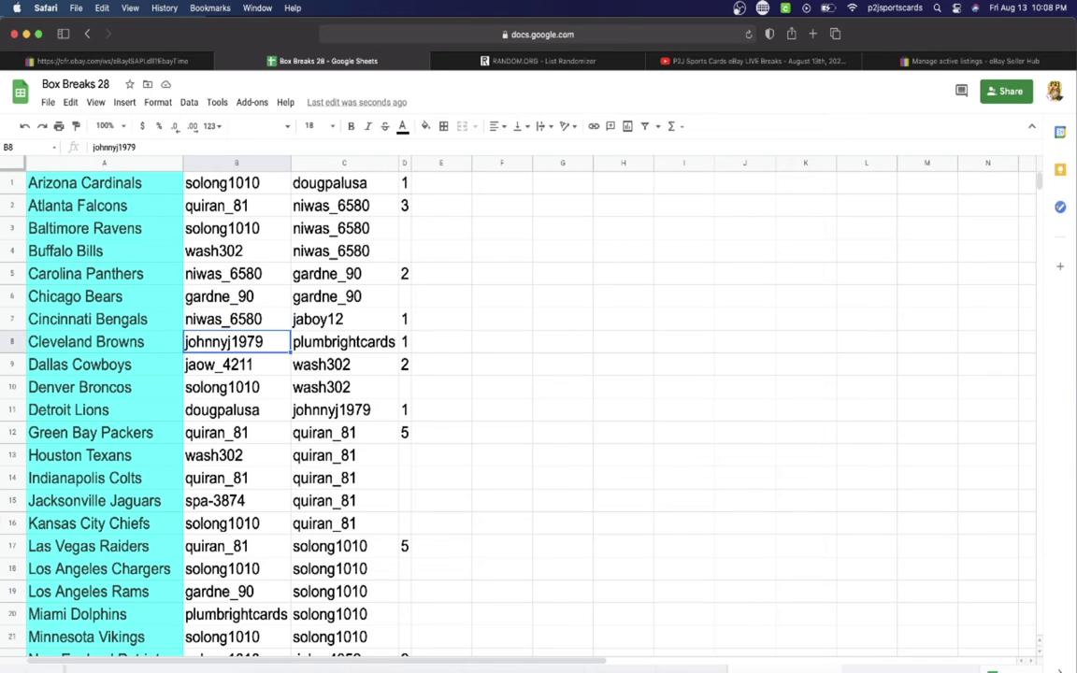
{"action": "key", "text": "Down"}
{"action": "key", "text": "Down"}
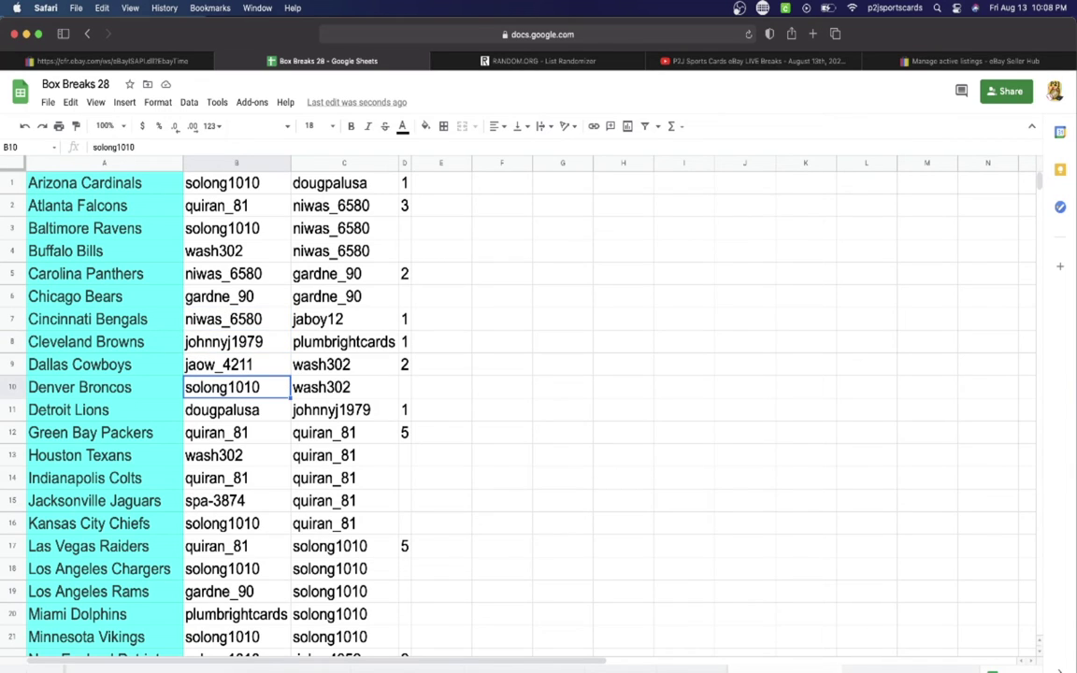
{"action": "key", "text": "Down"}
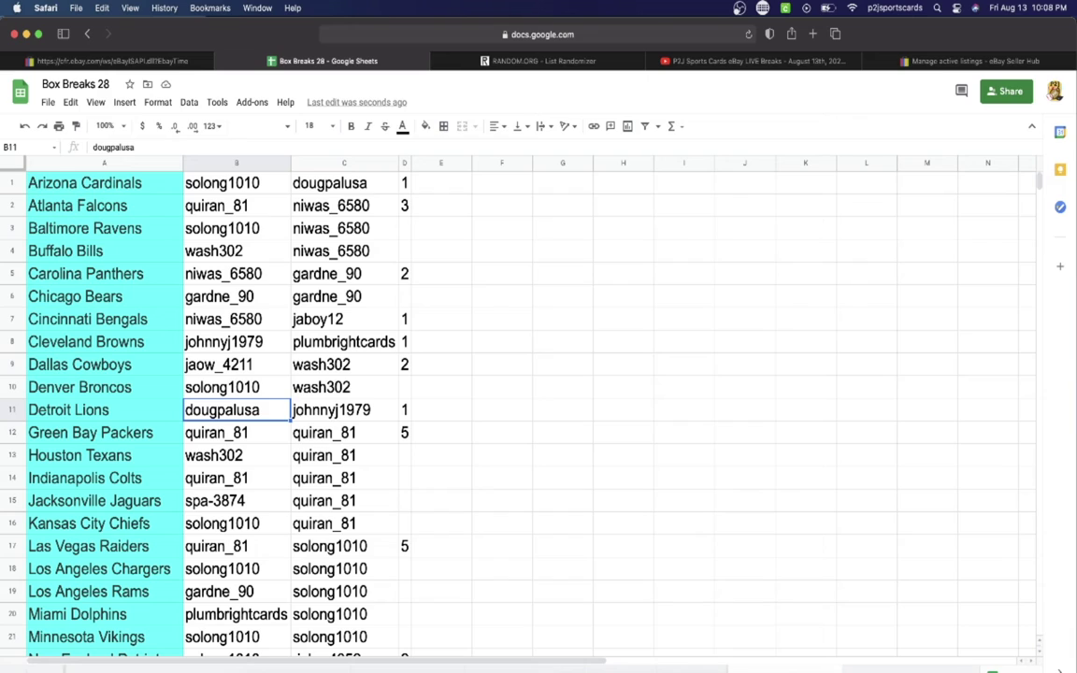
{"action": "key", "text": "Down"}
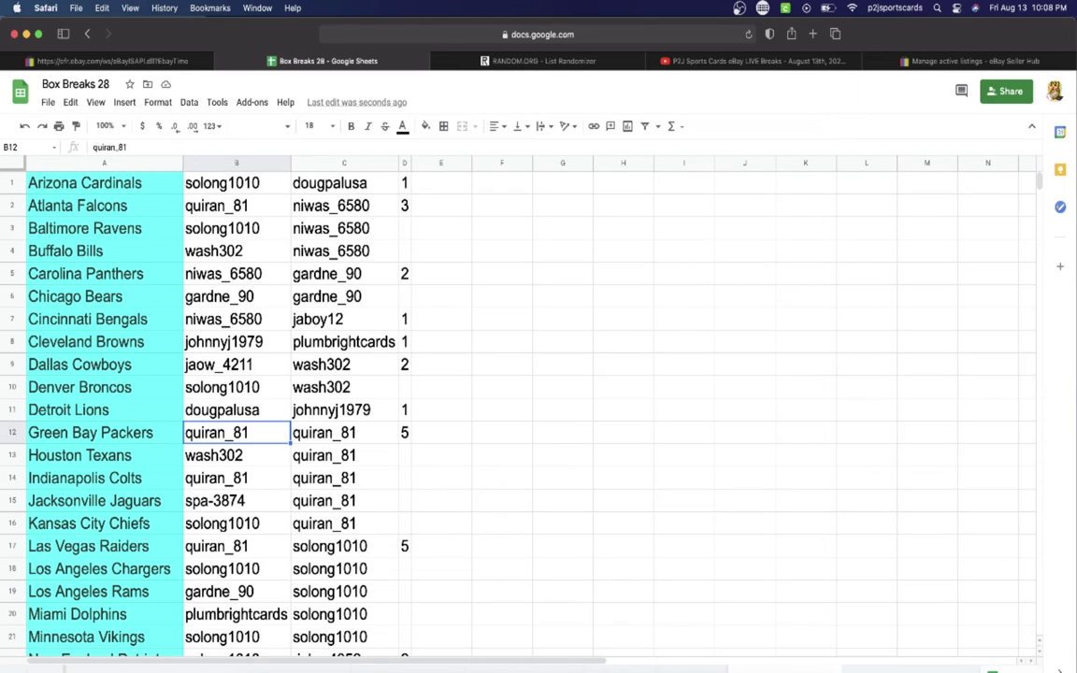
{"action": "key", "text": "Down"}
{"action": "key", "text": "Down"}
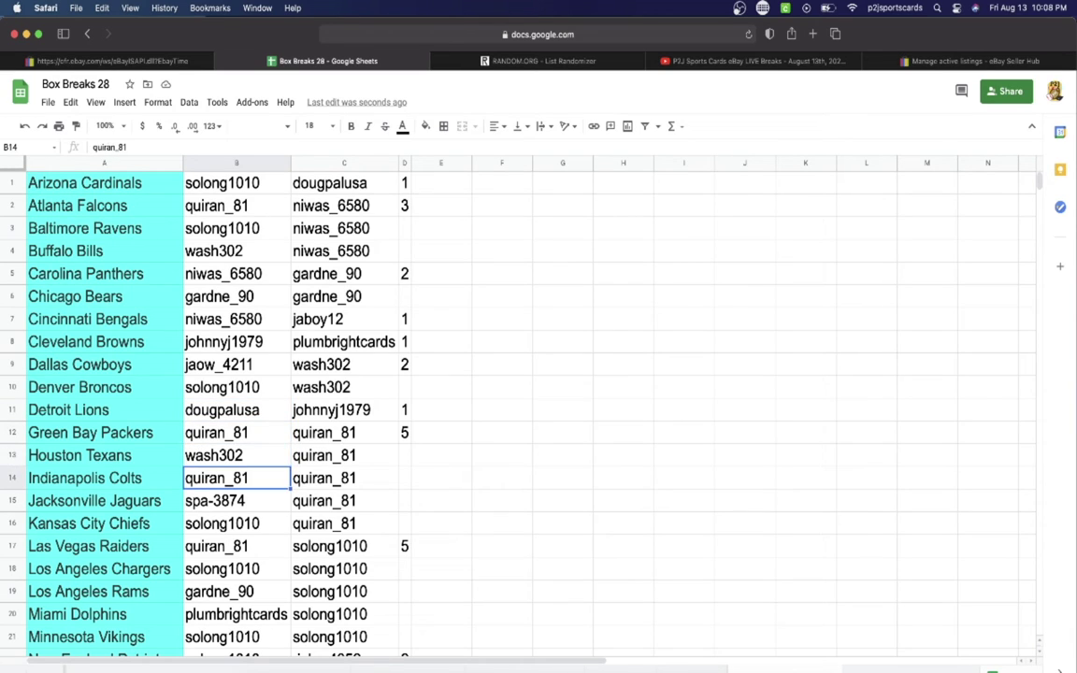
{"action": "key", "text": "Down"}
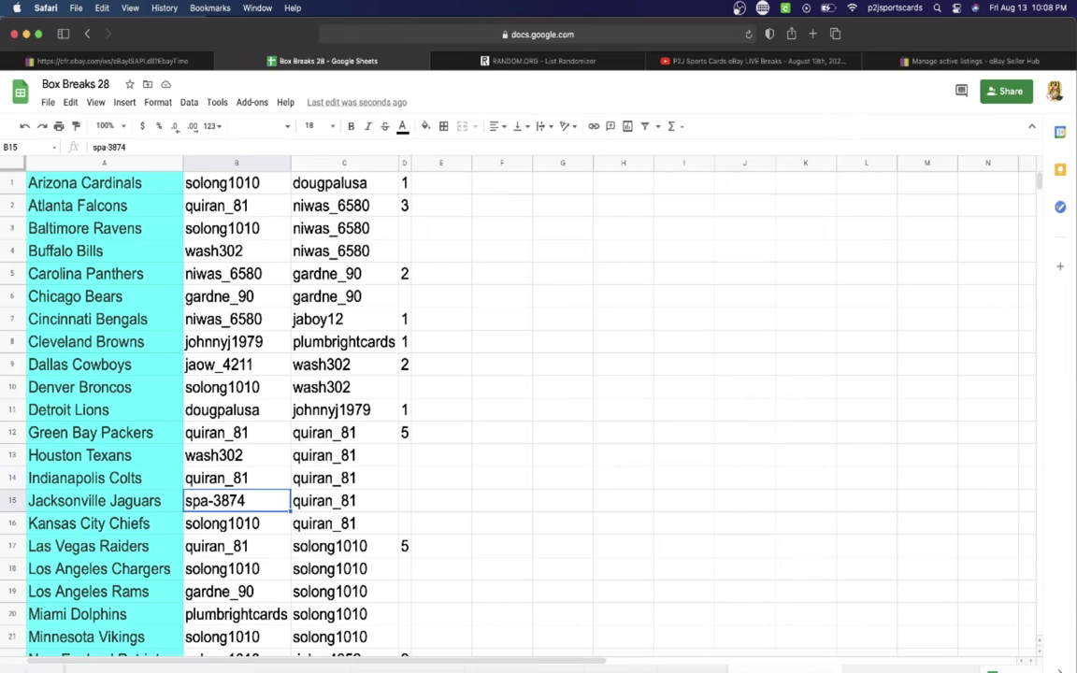
{"action": "key", "text": "Down"}
{"action": "key", "text": "Down"}
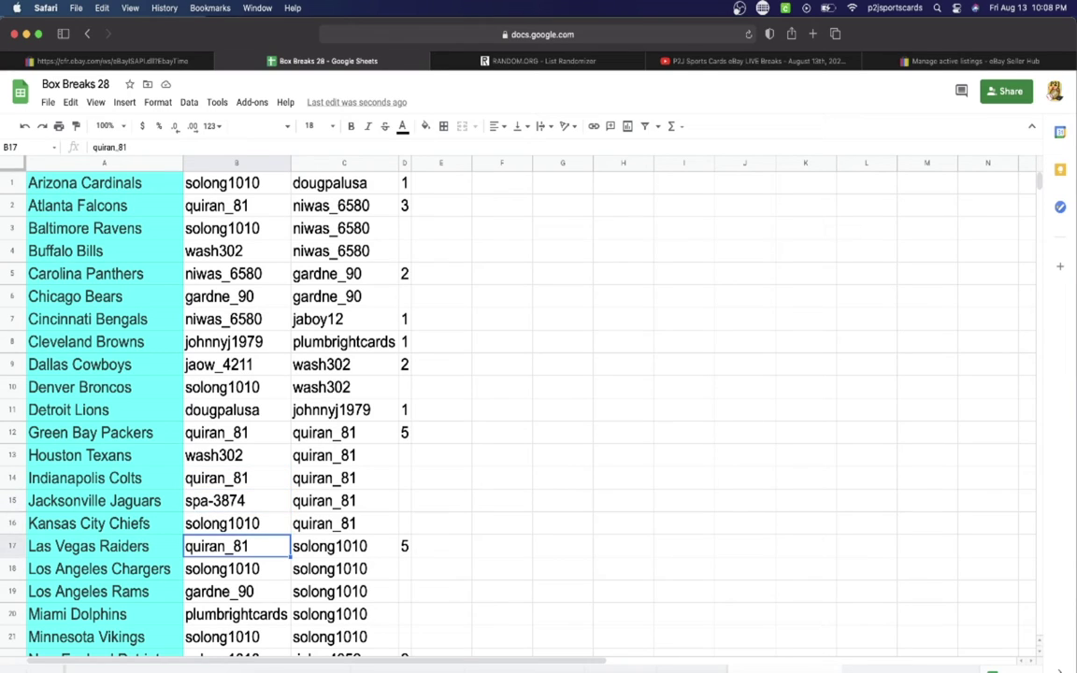
{"action": "key", "text": "Down"}
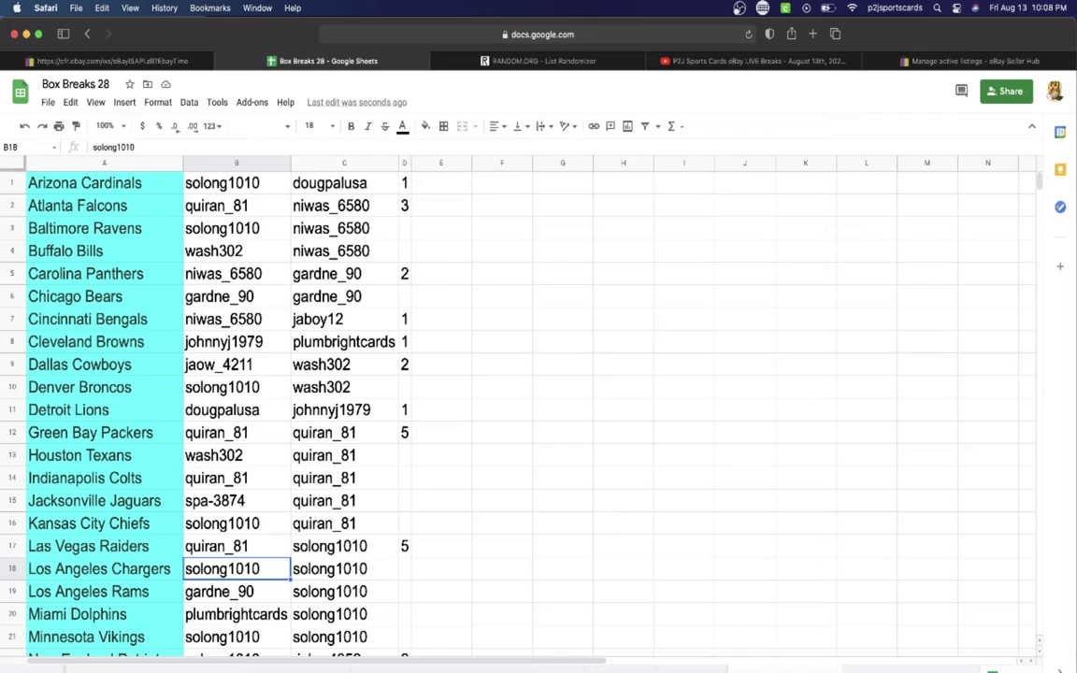
{"action": "key", "text": "Down"}
{"action": "key", "text": "Down"}
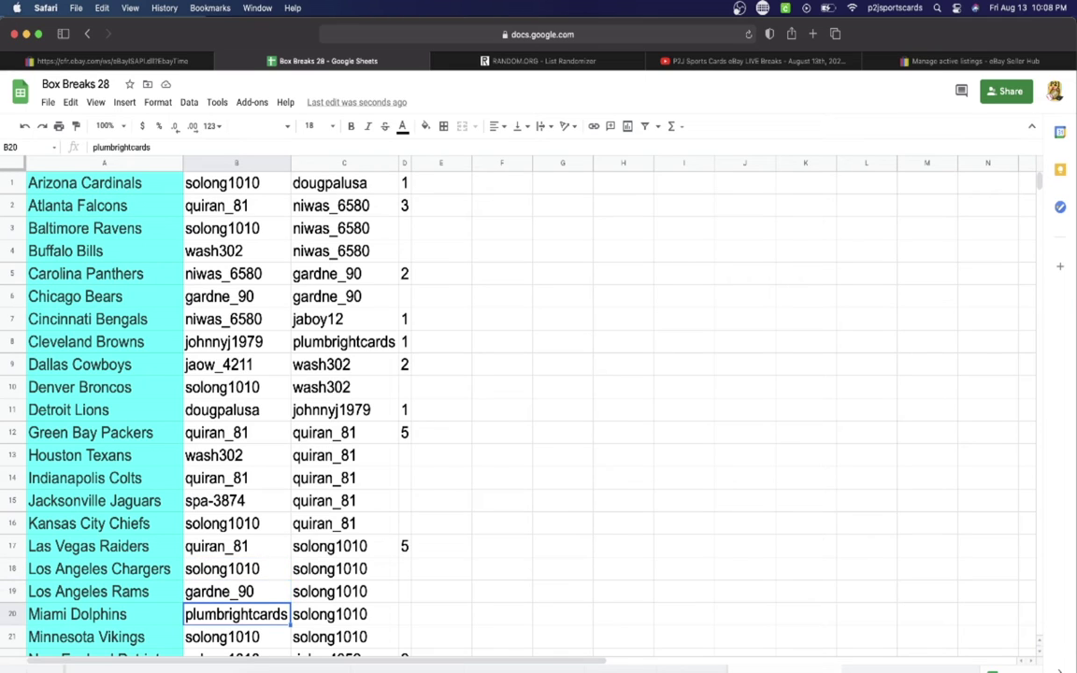
{"action": "key", "text": "Down"}
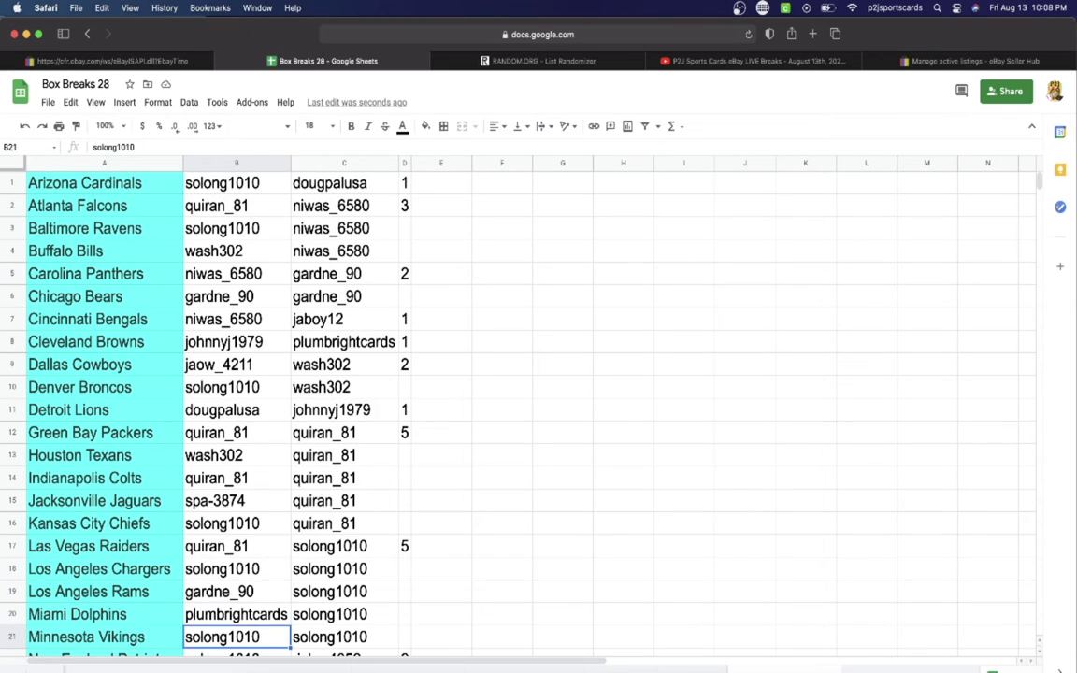
{"action": "key", "text": "Down"}
{"action": "key", "text": "Down"}
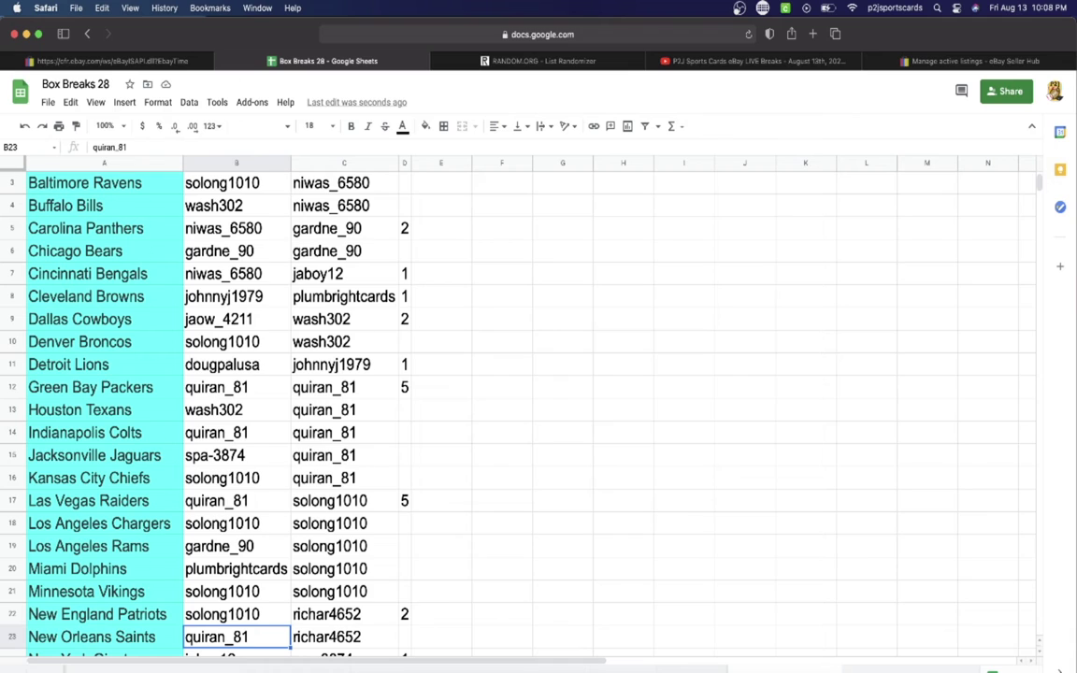
{"action": "key", "text": "Down"}
{"action": "key", "text": "Down"}
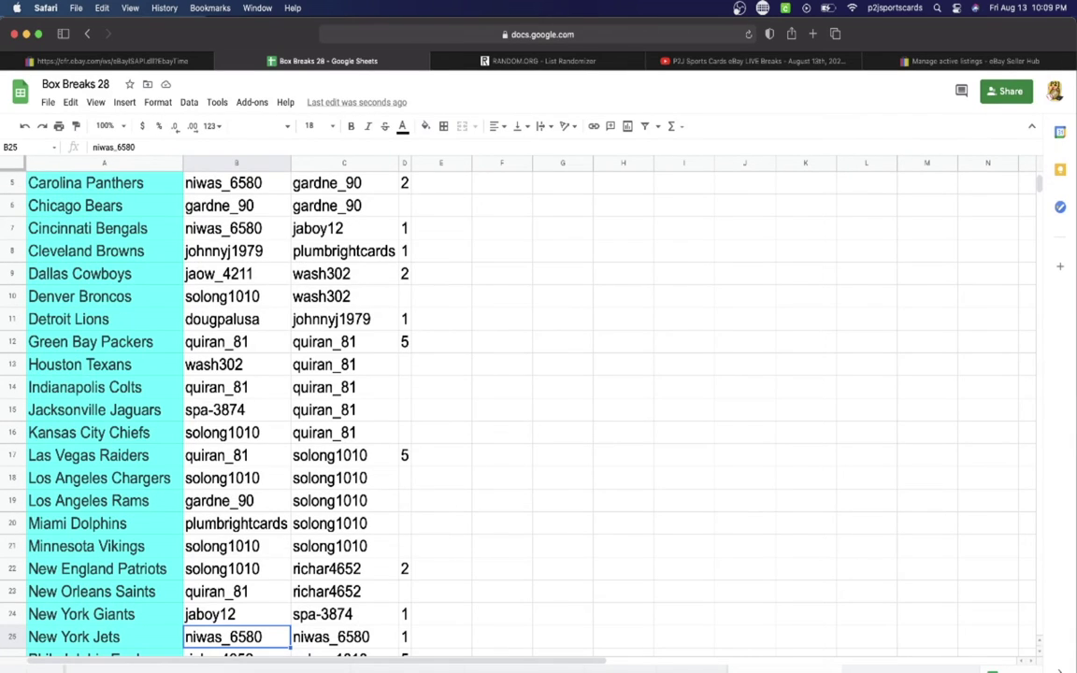
{"action": "key", "text": "Down"}
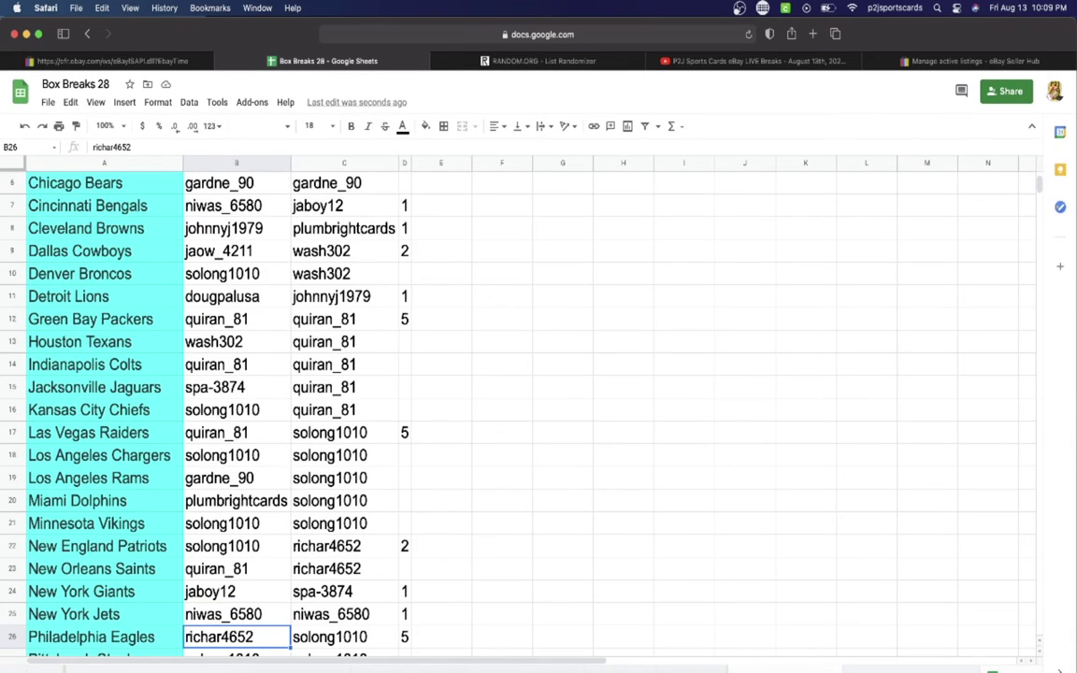
{"action": "key", "text": "Down"}
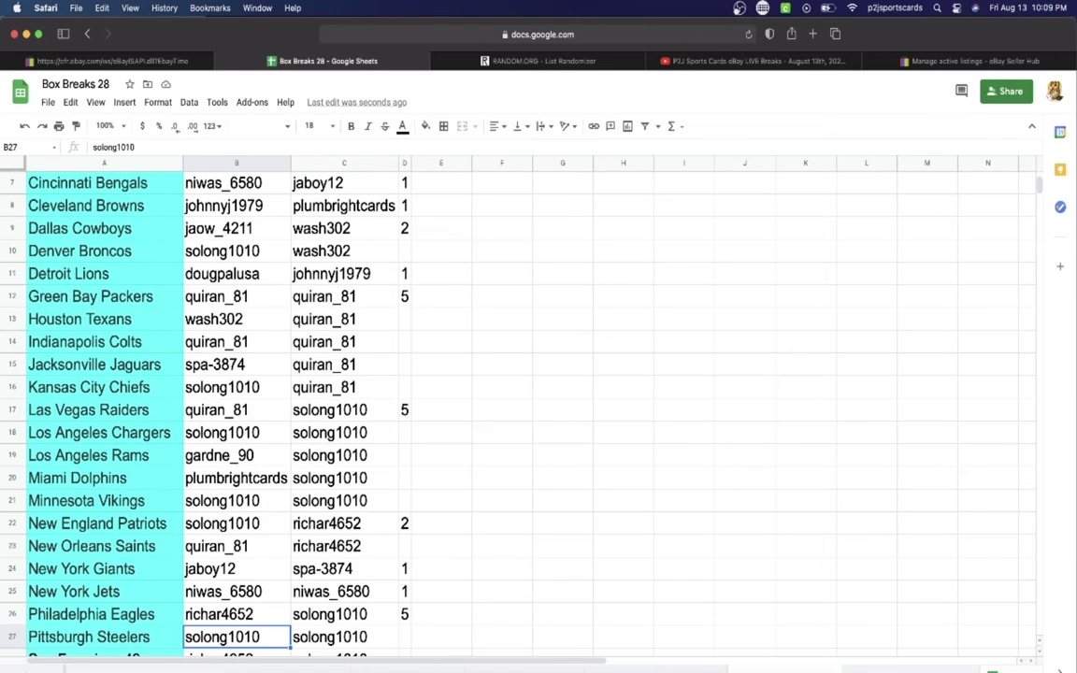
{"action": "key", "text": "Down"}
{"action": "key", "text": "Down"}
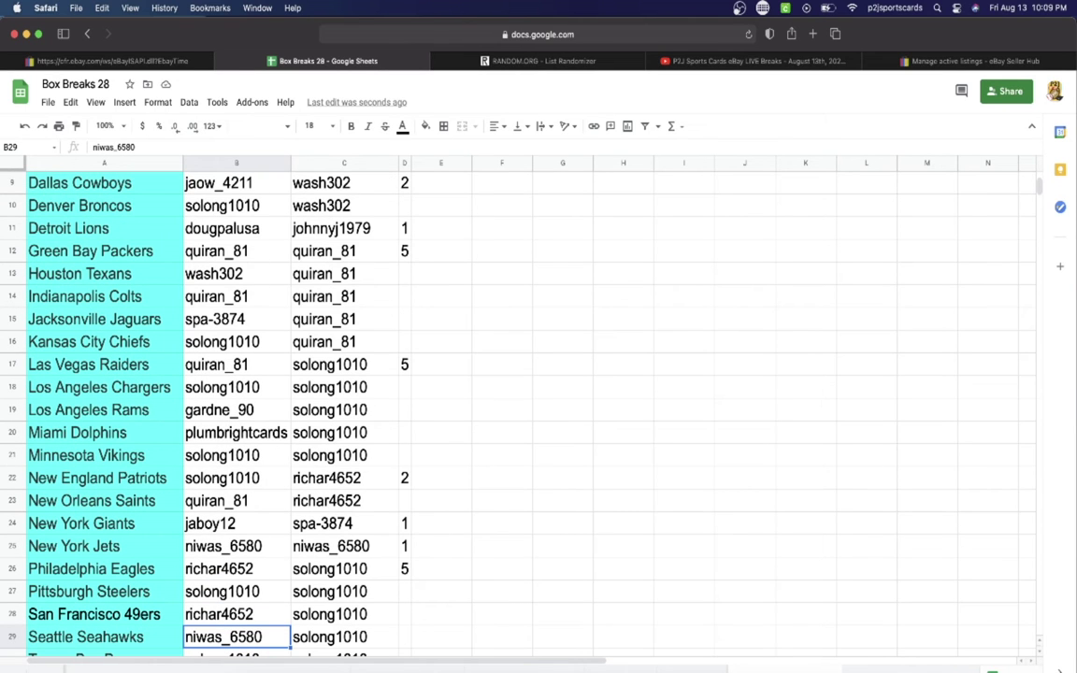
{"action": "key", "text": "Down"}
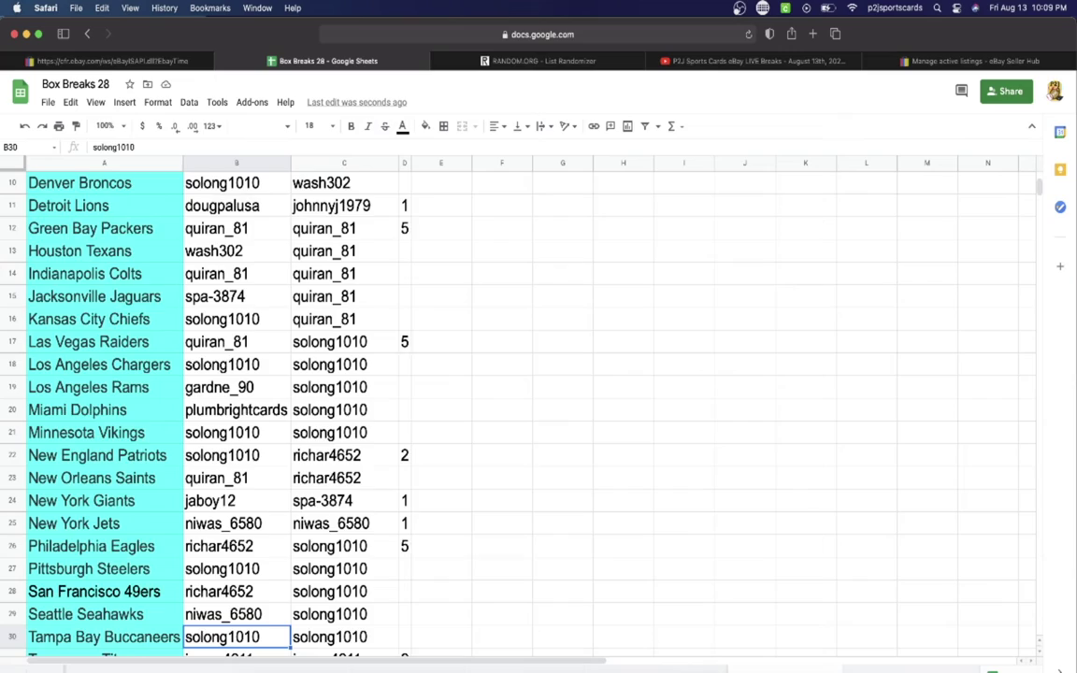
{"action": "key", "text": "Down"}
{"action": "key", "text": "Down"}
Go back up column B from the Washington Redskins row to the Arizona Cardinals row at the start of the list
{"action": "key", "text": "Up"}
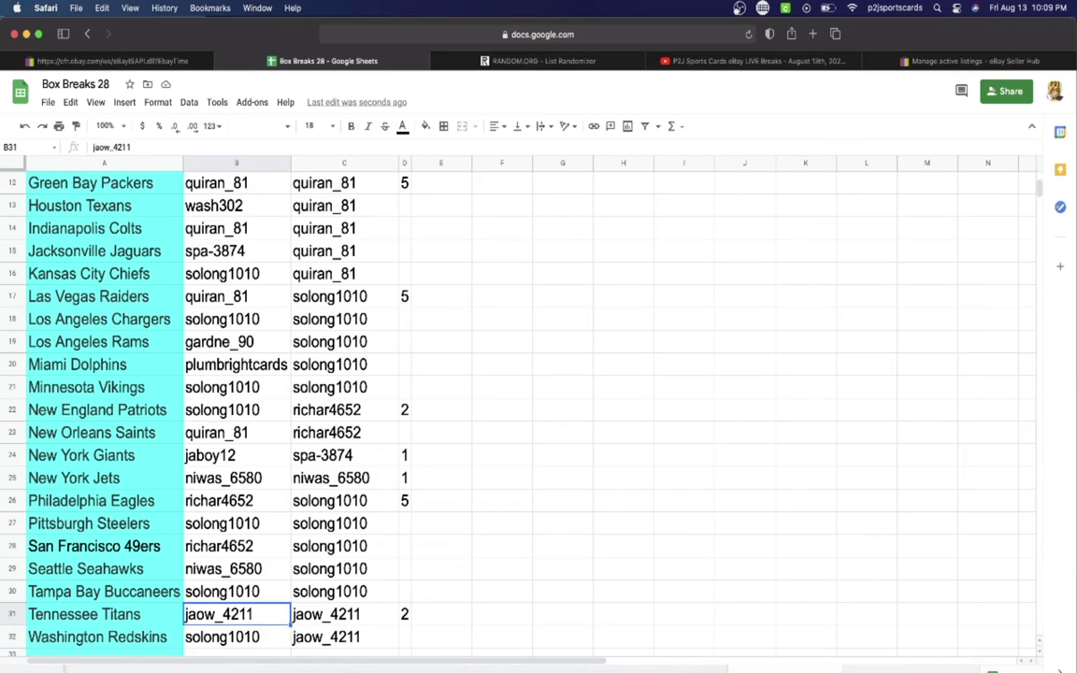
{"action": "key", "text": "Up"}
{"action": "key", "text": "Up"}
{"action": "key", "text": "Up"}
{"action": "key", "text": "Up"}
{"action": "key", "text": "Up"}
{"action": "key", "text": "Up"}
{"action": "key", "text": "Up"}
{"action": "key", "text": "Up"}
{"action": "key", "text": "Up"}
{"action": "key", "text": "Up"}
{"action": "key", "text": "Up"}
{"action": "key", "text": "Up"}
{"action": "key", "text": "Up"}
{"action": "key", "text": "Up"}
{"action": "key", "text": "Up"}
{"action": "key", "text": "Up"}
{"action": "key", "text": "Up"}
{"action": "key", "text": "Up"}
{"action": "key", "text": "Up"}
{"action": "key", "text": "Up"}
{"action": "key", "text": "Up"}
{"action": "key", "text": "Up"}
{"action": "key", "text": "Up"}
{"action": "key", "text": "Up"}
{"action": "key", "text": "Up"}
{"action": "key", "text": "Up"}
{"action": "key", "text": "Up"}
{"action": "key", "text": "Up"}
{"action": "key", "text": "Up"}
{"action": "key", "text": "Up"}
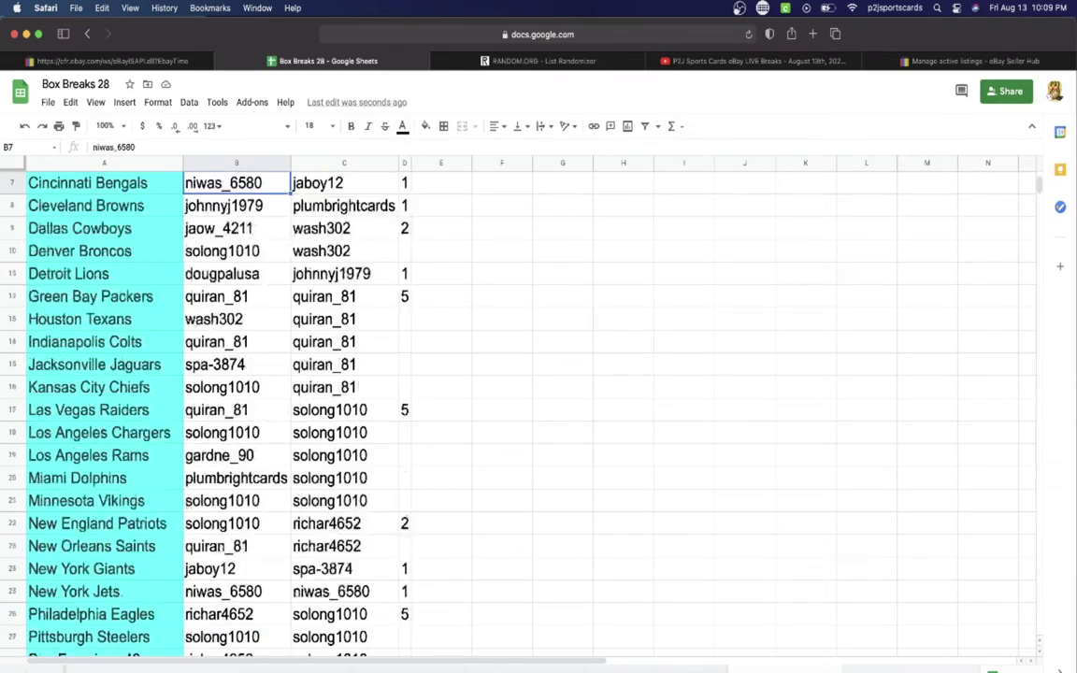